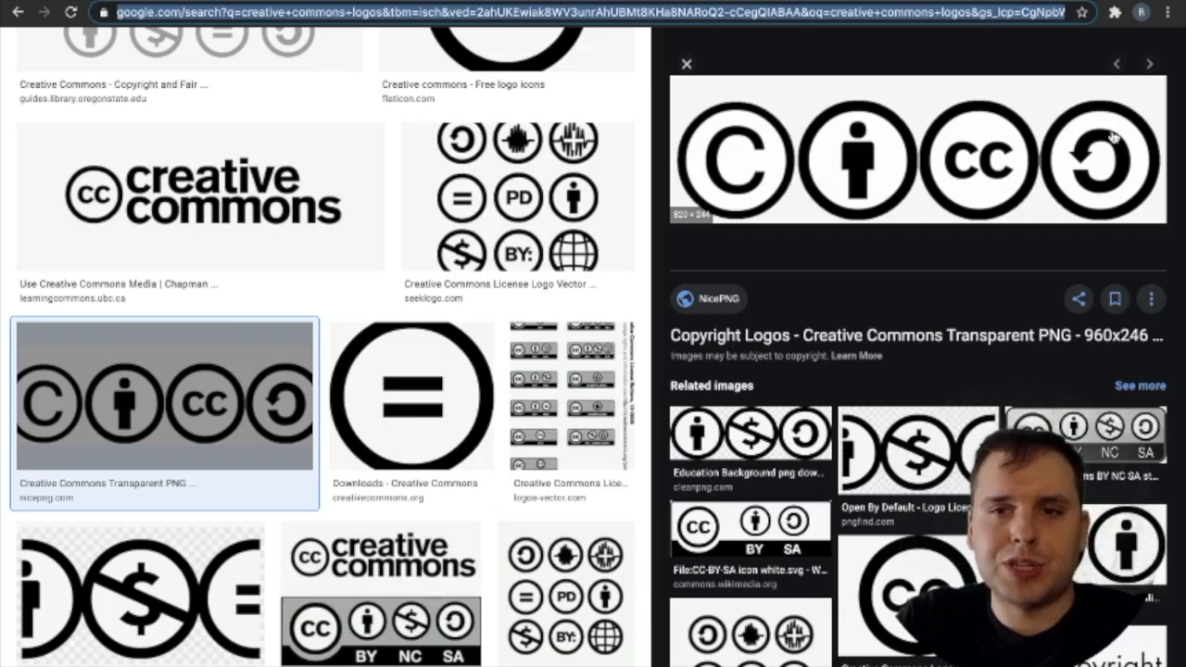
# Leave the Google Images results and open the vectorizer.io home page.
pyautogui.rightClick(809, 159)
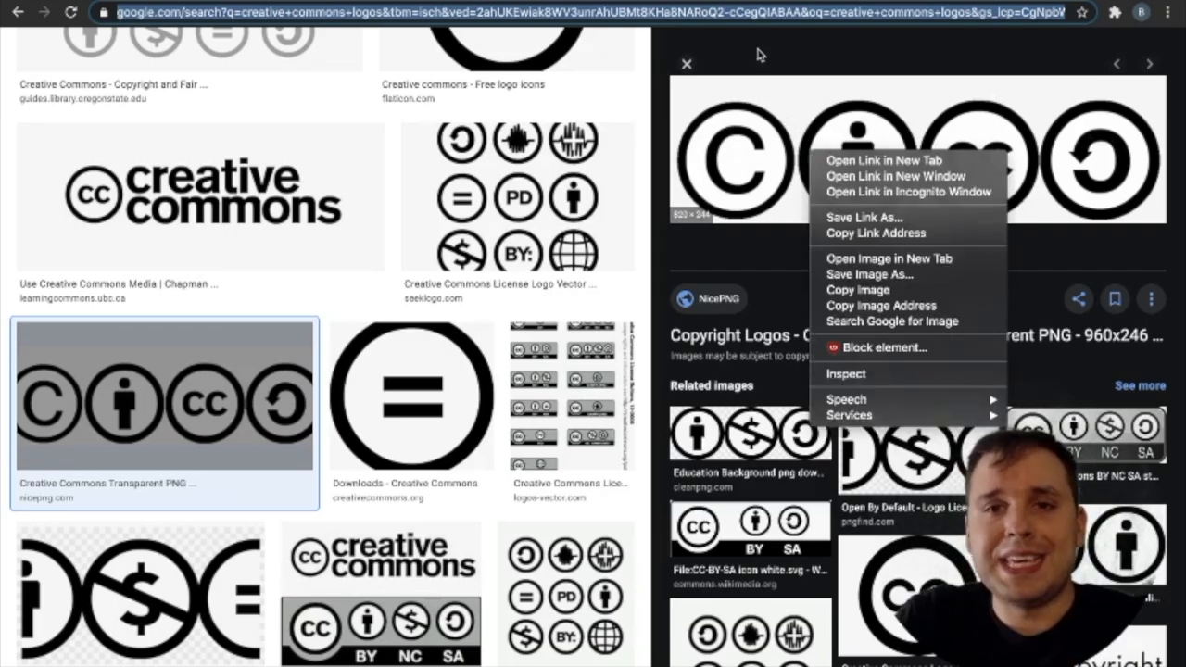
pyautogui.press('Escape')
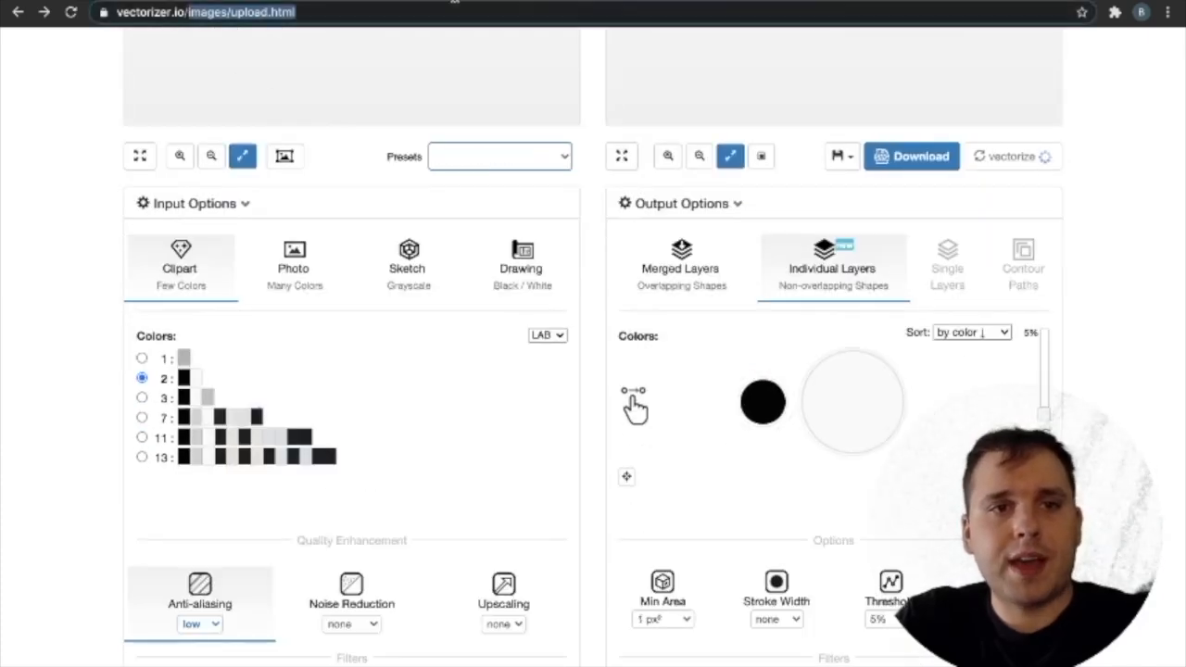
pyautogui.press('BackSpace')
pyautogui.press('Return')
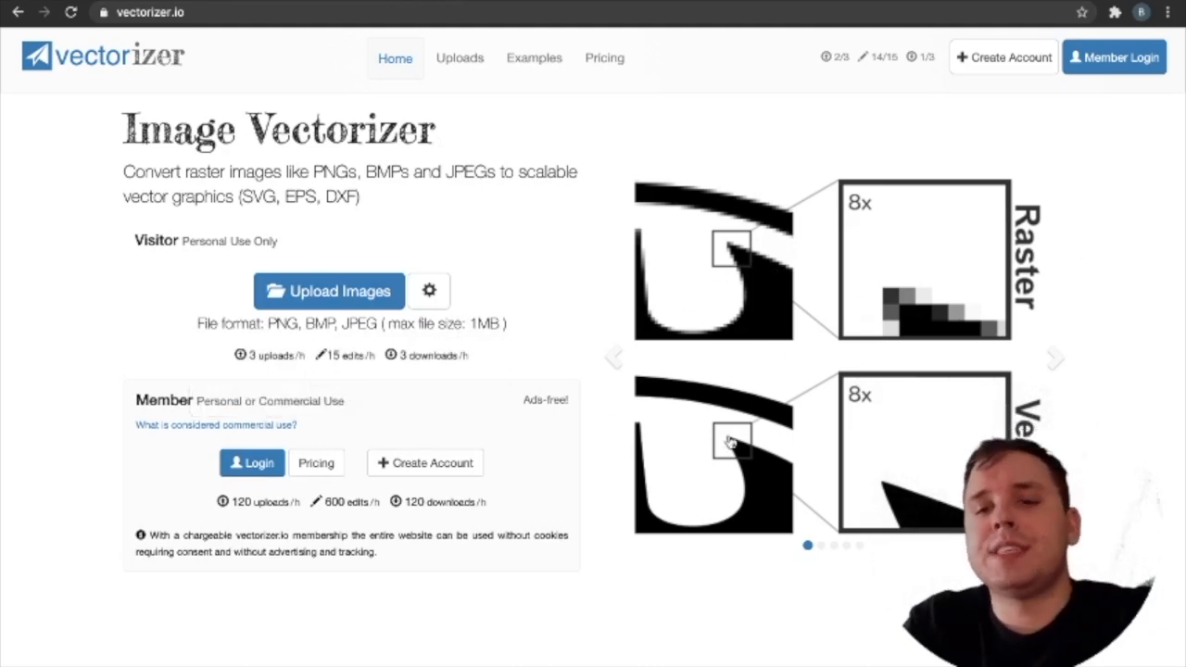
# Look through the example slides on the home page, including T-Shirt Design, Ad Design and Decal Design, and return to the raster-versus-vector comparison.
pyautogui.click(821, 548)
pyautogui.click(834, 548)
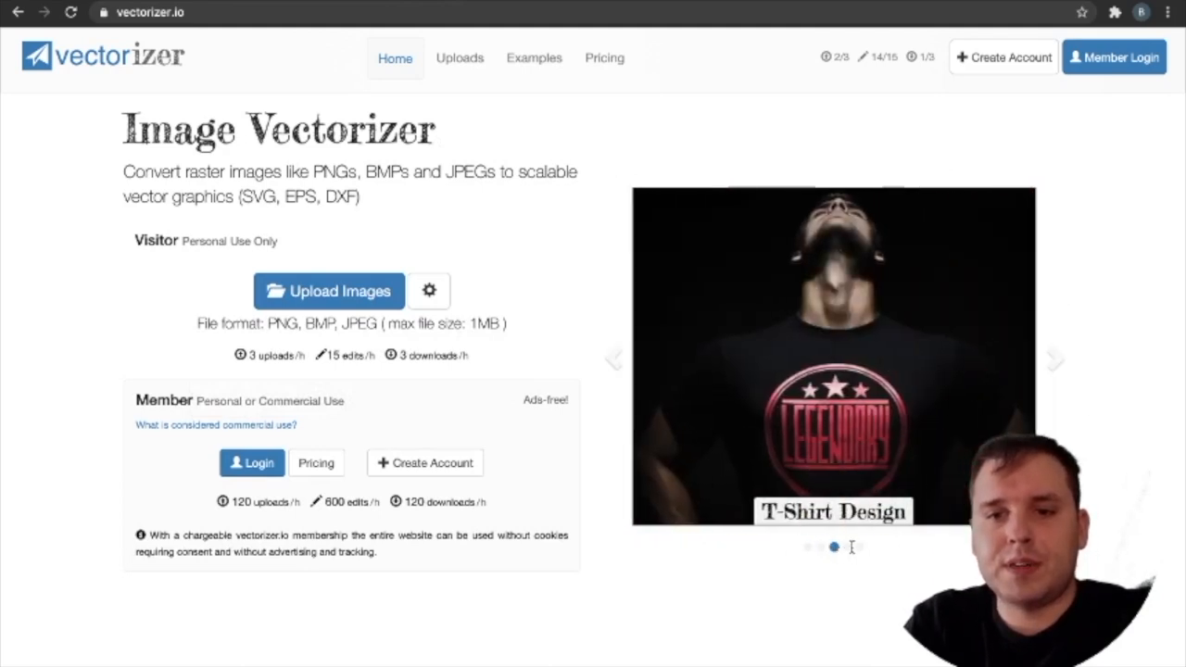
pyautogui.click(846, 548)
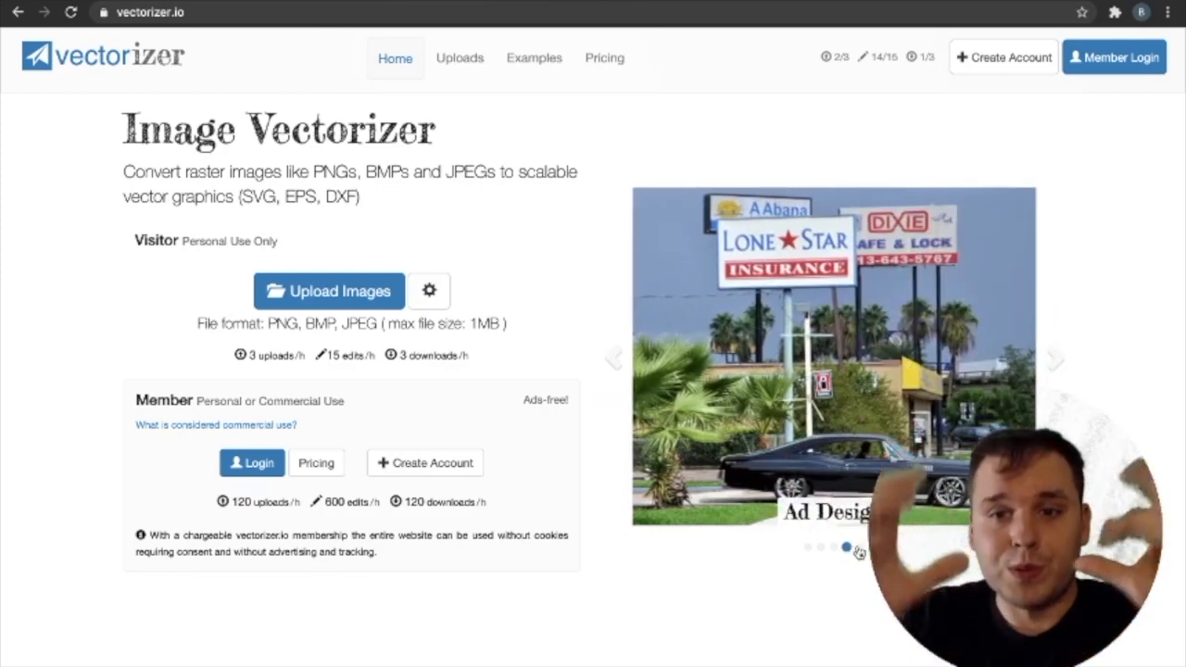
pyautogui.click(860, 549)
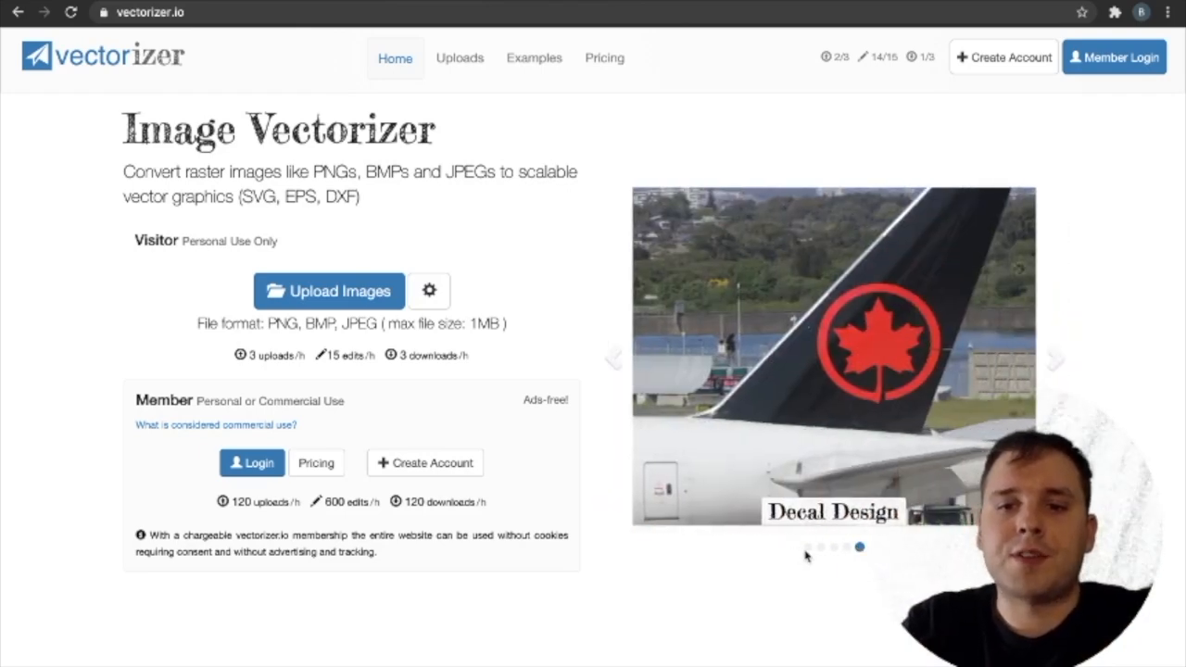
pyautogui.click(809, 548)
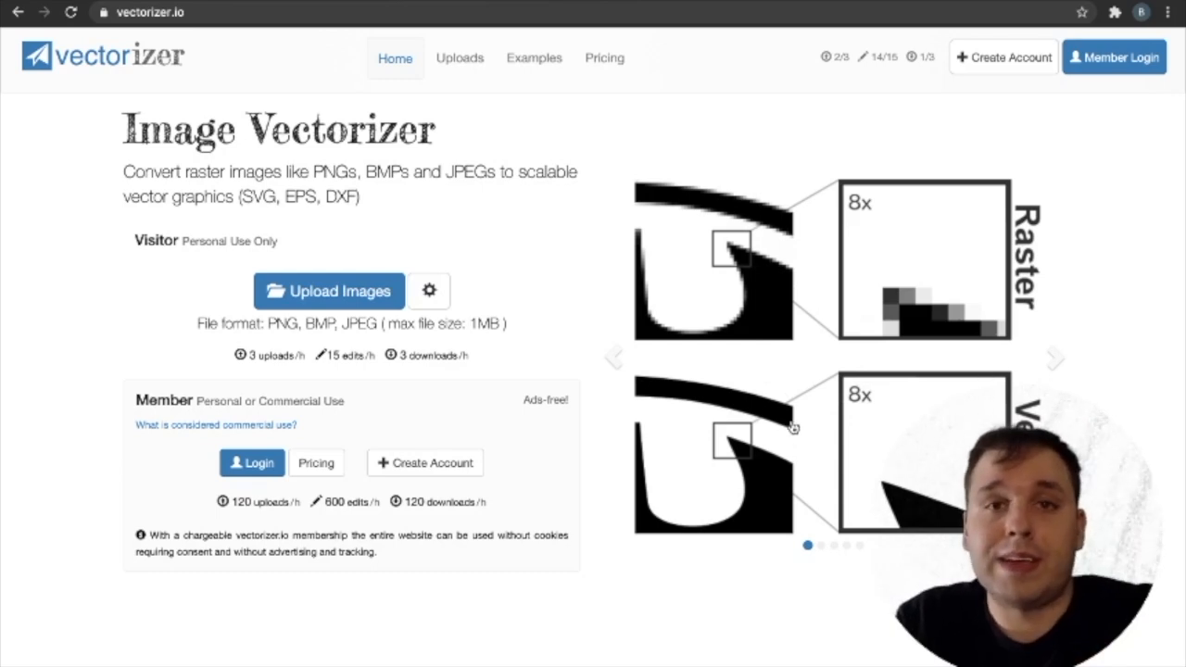
pyautogui.moveTo(267, 353)
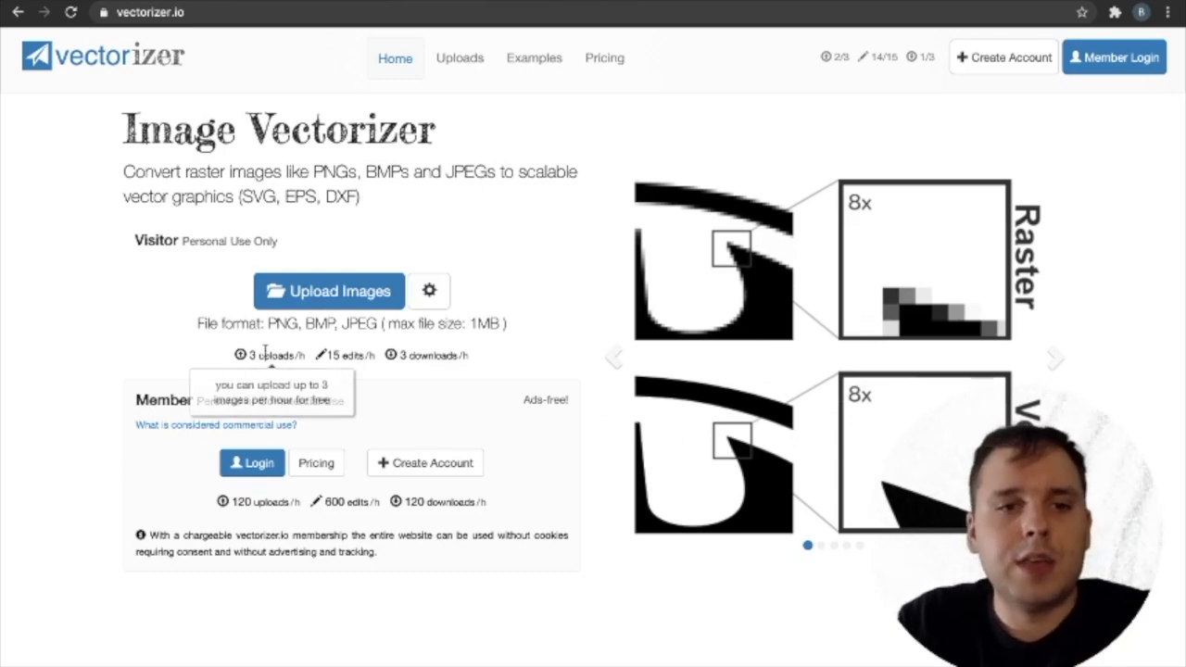
pyautogui.moveTo(414, 351)
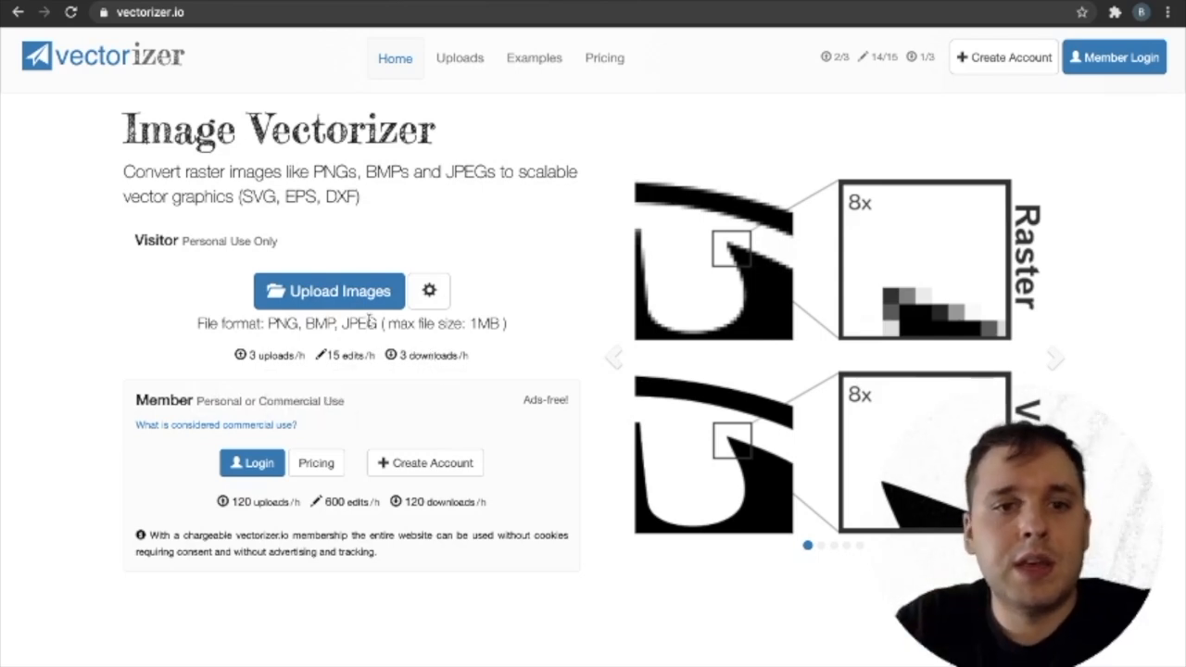
pyautogui.click(324, 292)
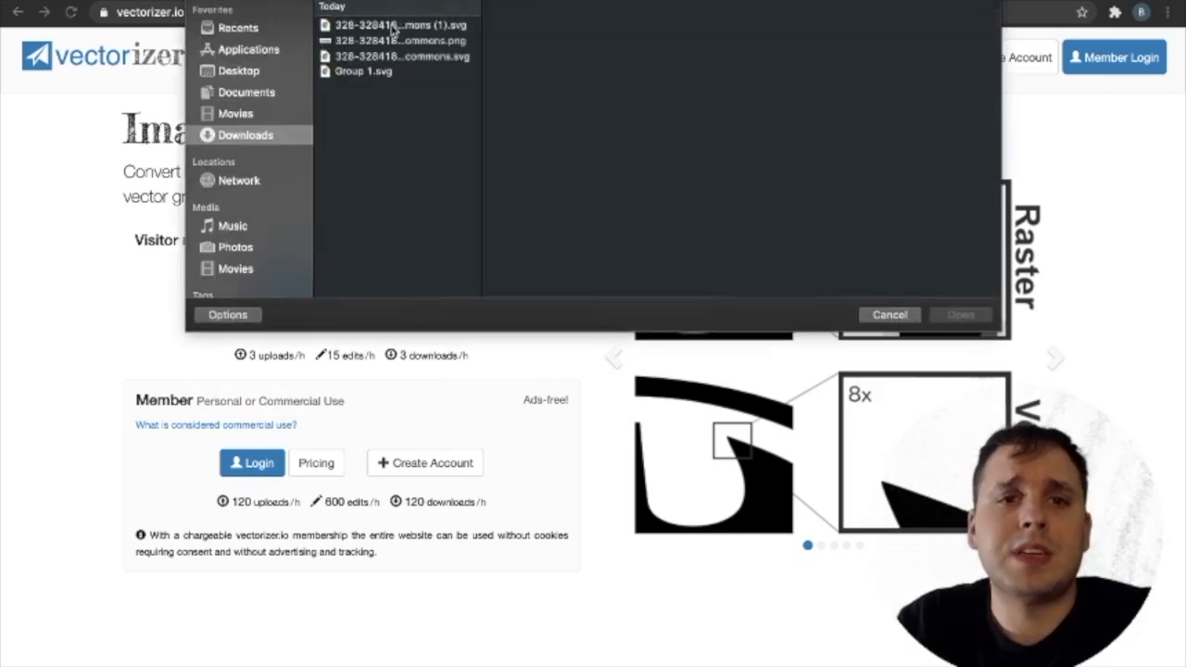
pyautogui.click(382, 41)
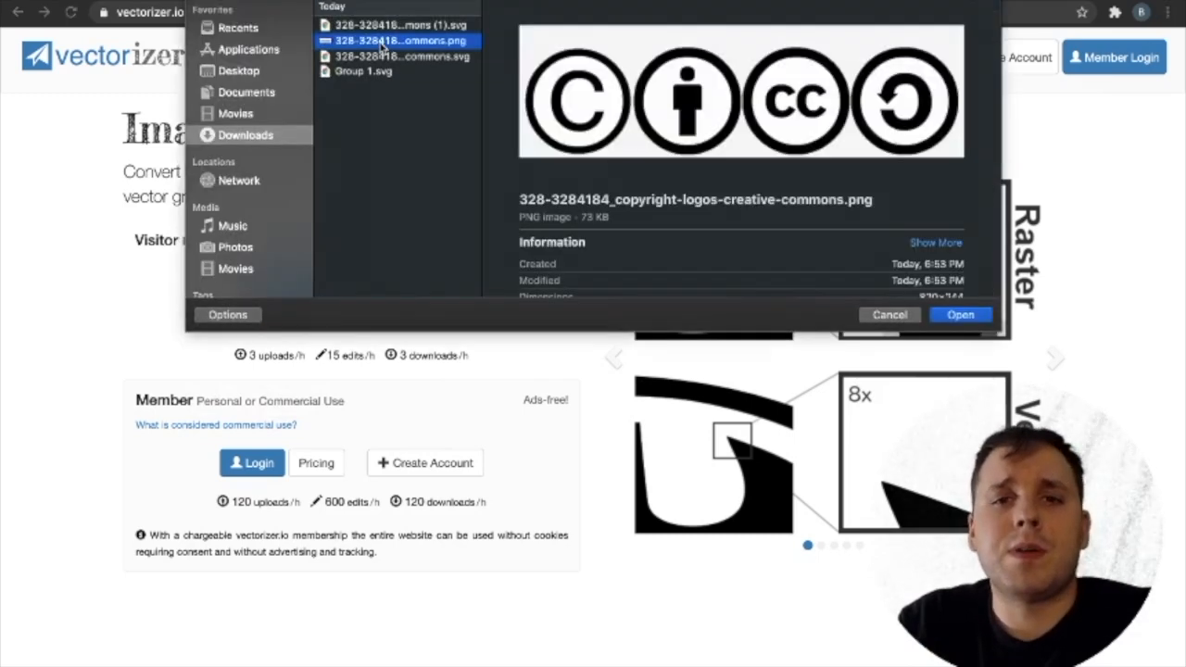
pyautogui.doubleClick(382, 41)
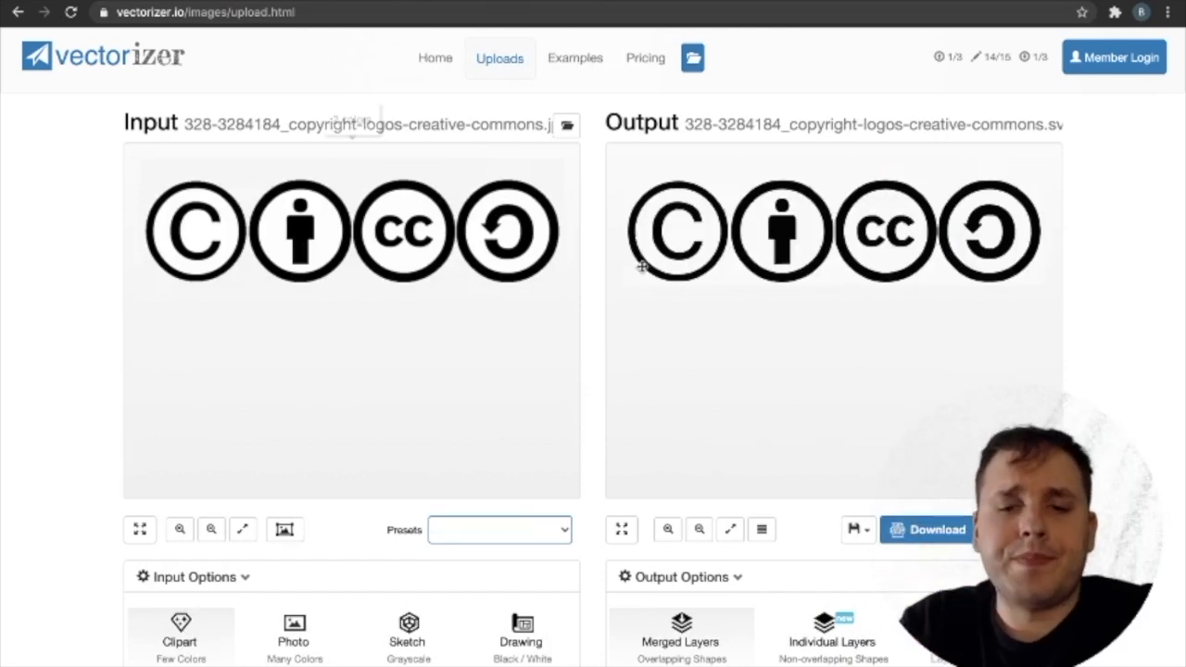
pyautogui.click(816, 644)
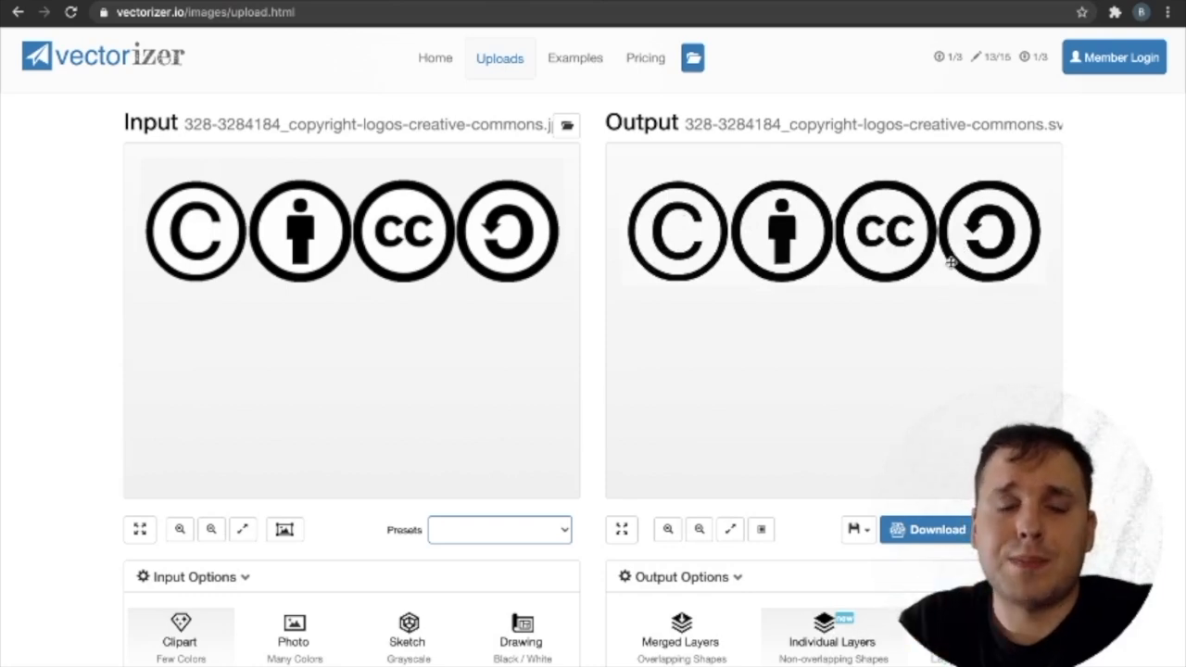
# Compare the edge quality of the input and output previews up close and review the color and output options.
pyautogui.scroll(10, 1016, 352)
pyautogui.scroll(-12, 1016, 352)
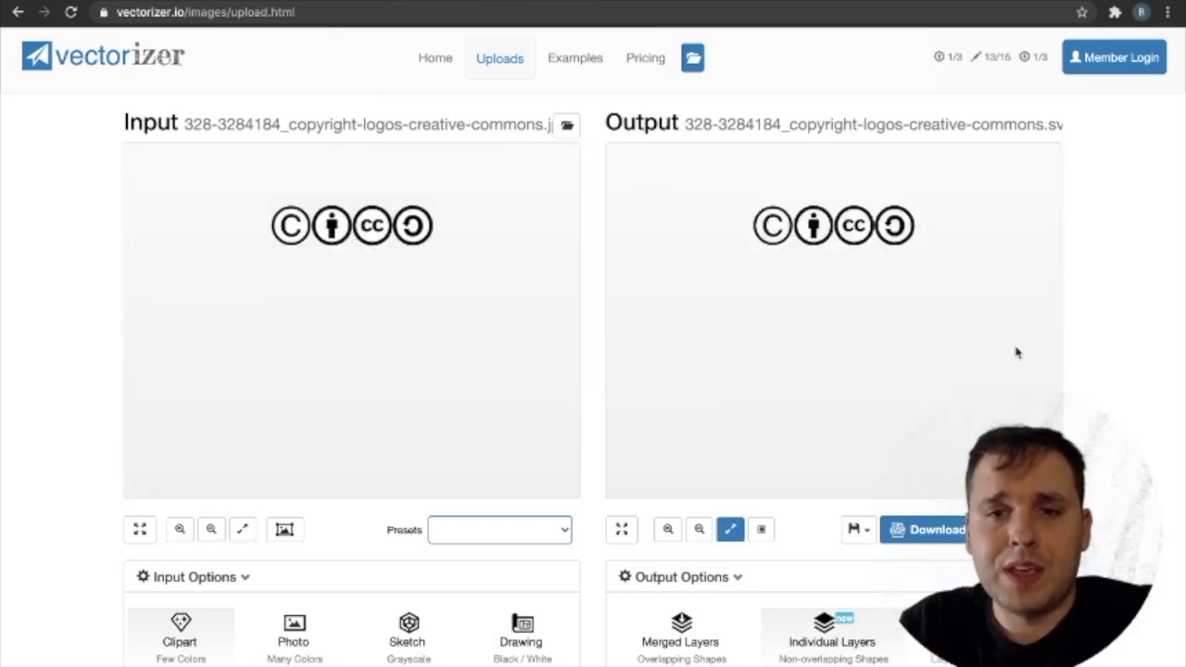
pyautogui.scroll(-5, 1121, 414)
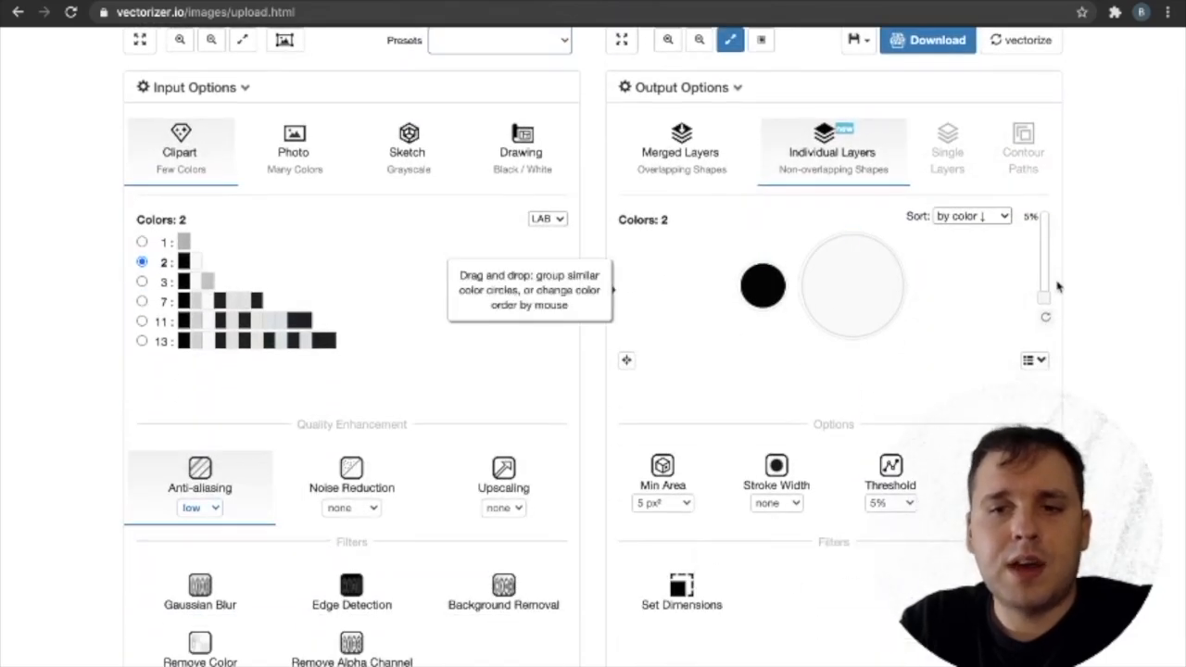
pyautogui.scroll(5, 1101, 266)
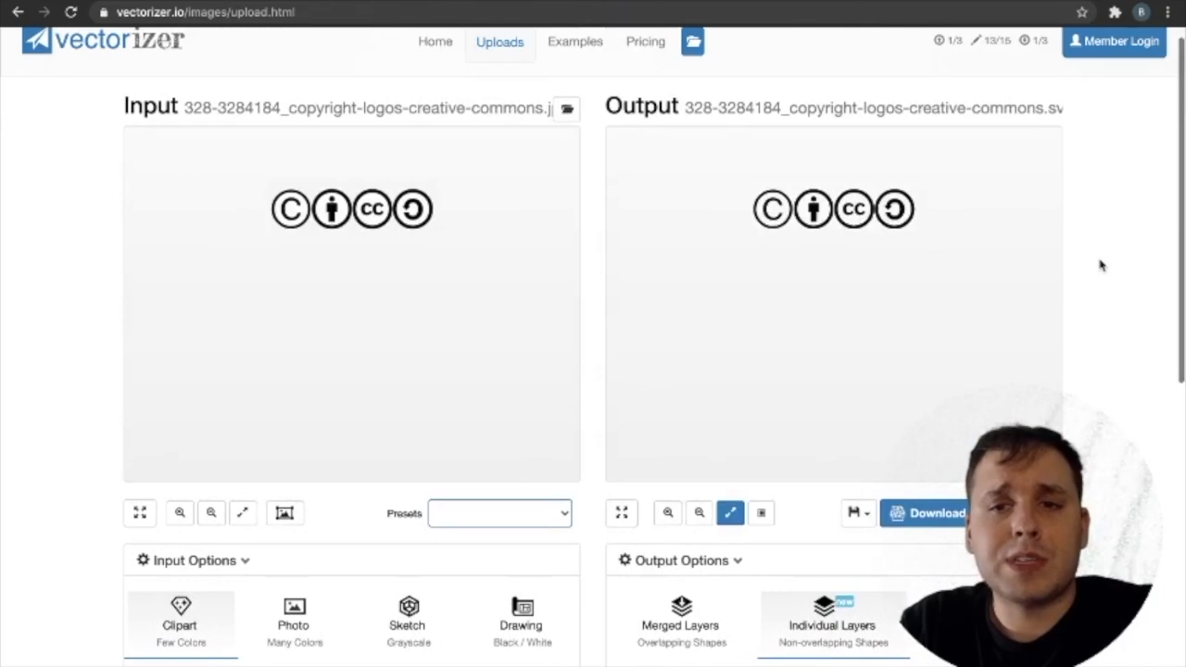
pyautogui.scroll(5, 841, 176)
pyautogui.scroll(-6, 841, 176)
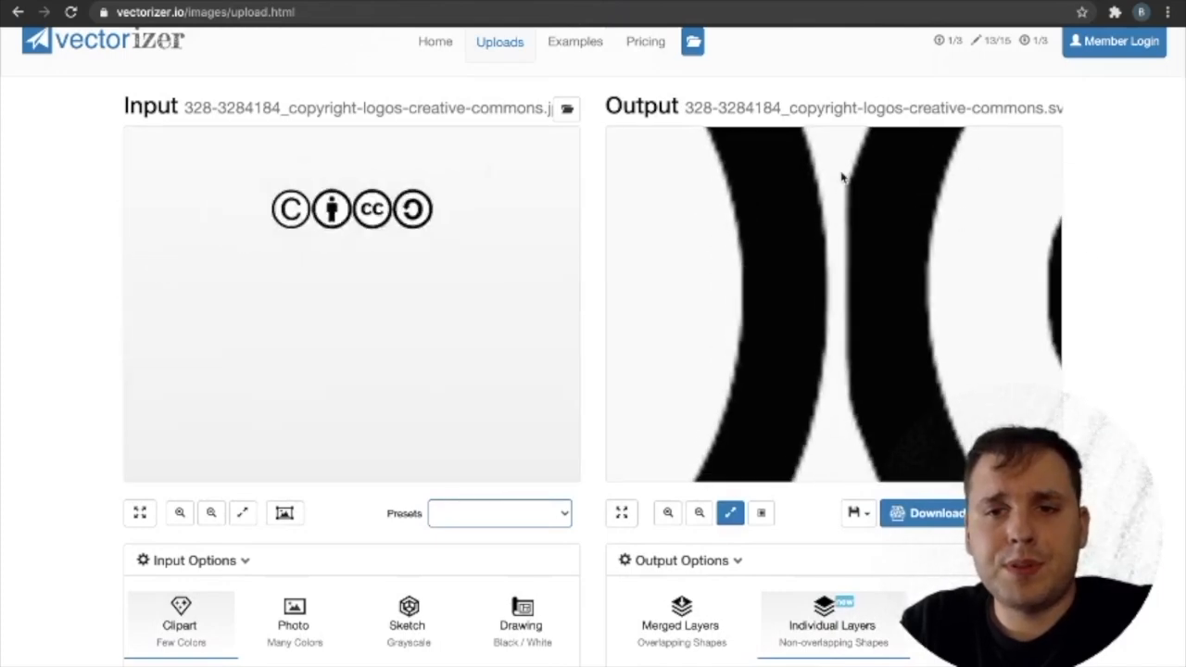
pyautogui.scroll(5, 841, 176)
pyautogui.scroll(-4, 841, 176)
pyautogui.scroll(5, 842, 176)
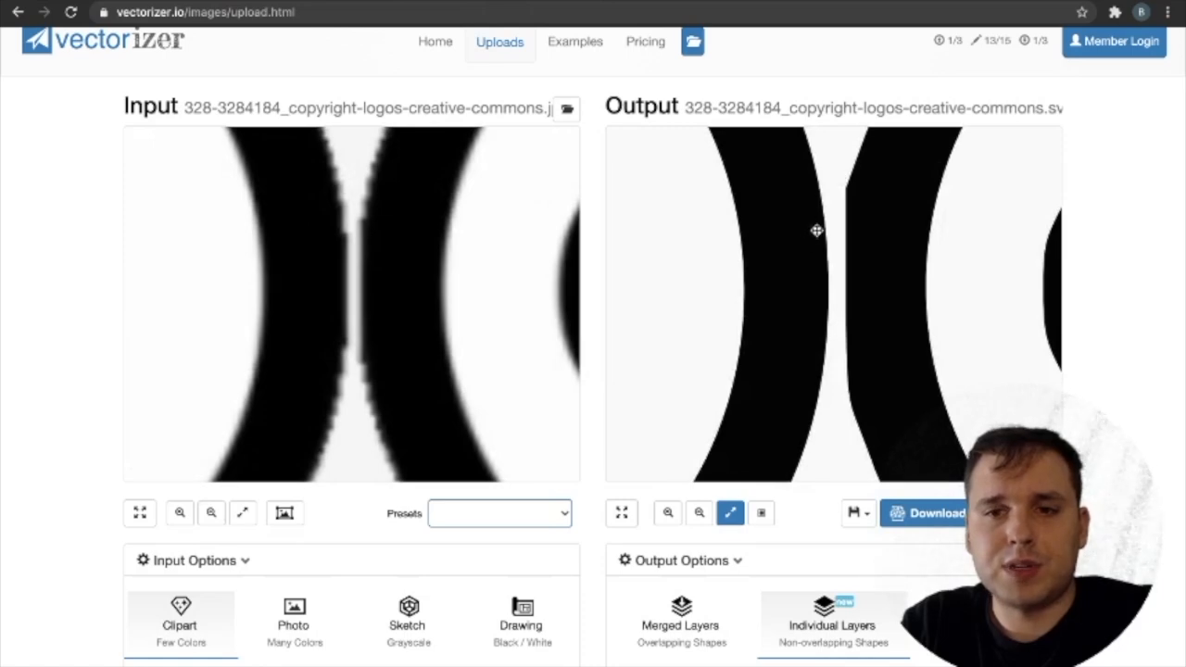
pyautogui.scroll(-5, 847, 253)
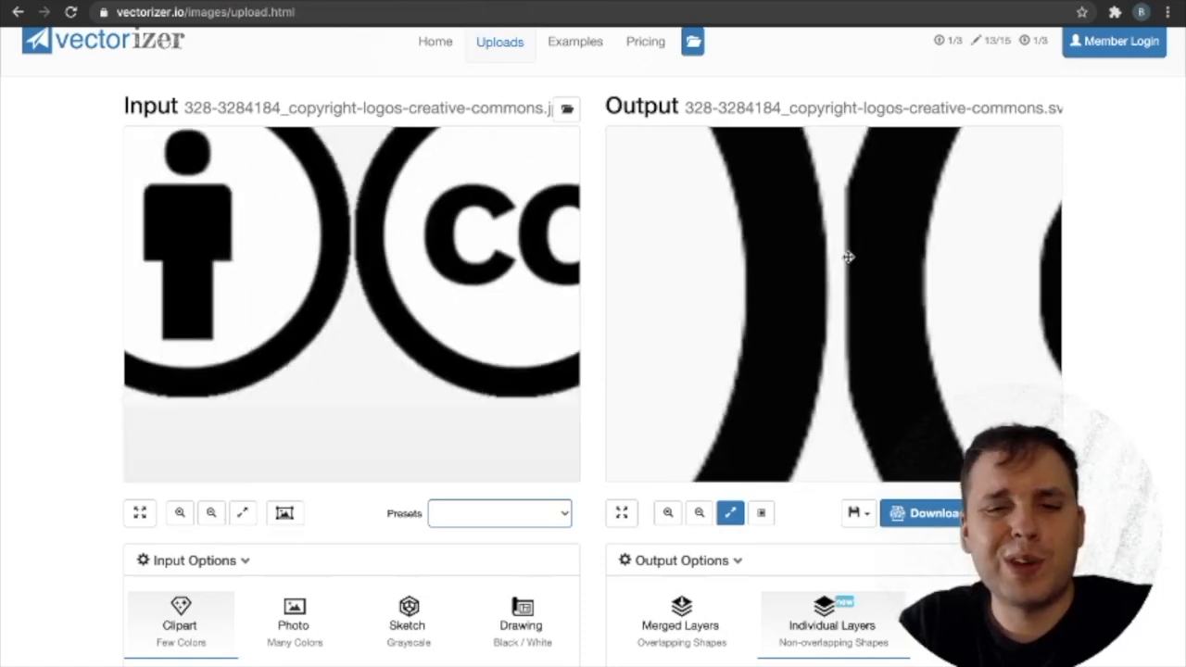
# Download the vectorized logos as an SVG and switch to the Vinyl Cutter Sample file in Figma.
pyautogui.click(943, 524)
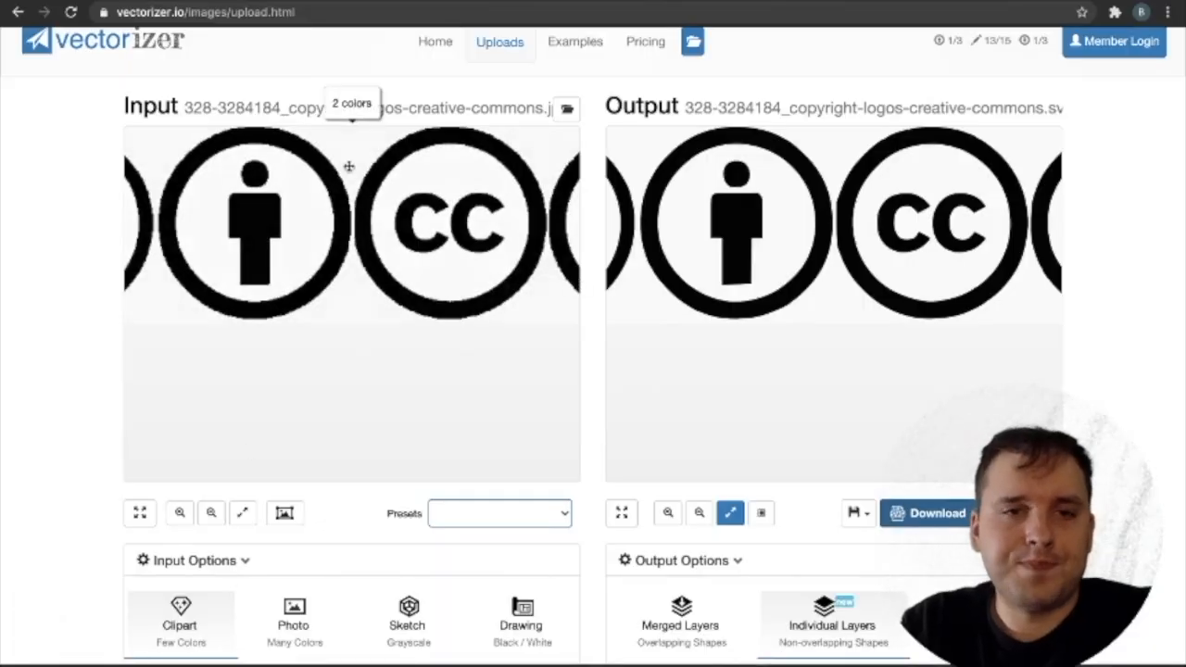
pyautogui.hotkey('ctrl', 'Tab')
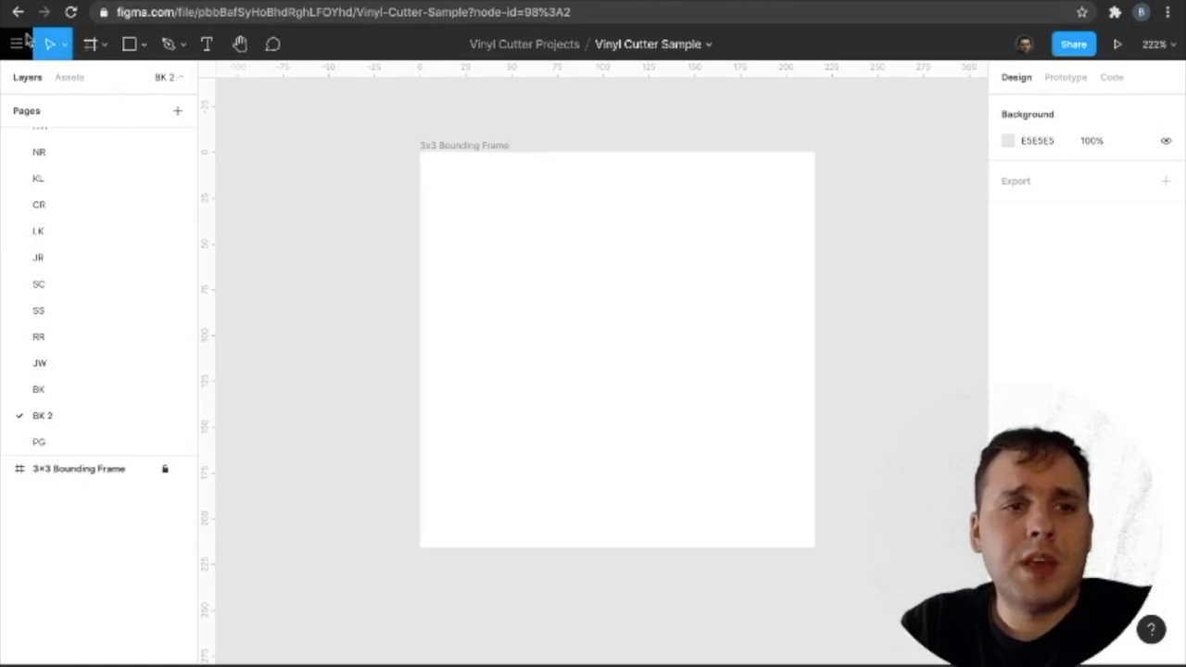
pyautogui.click(139, 45)
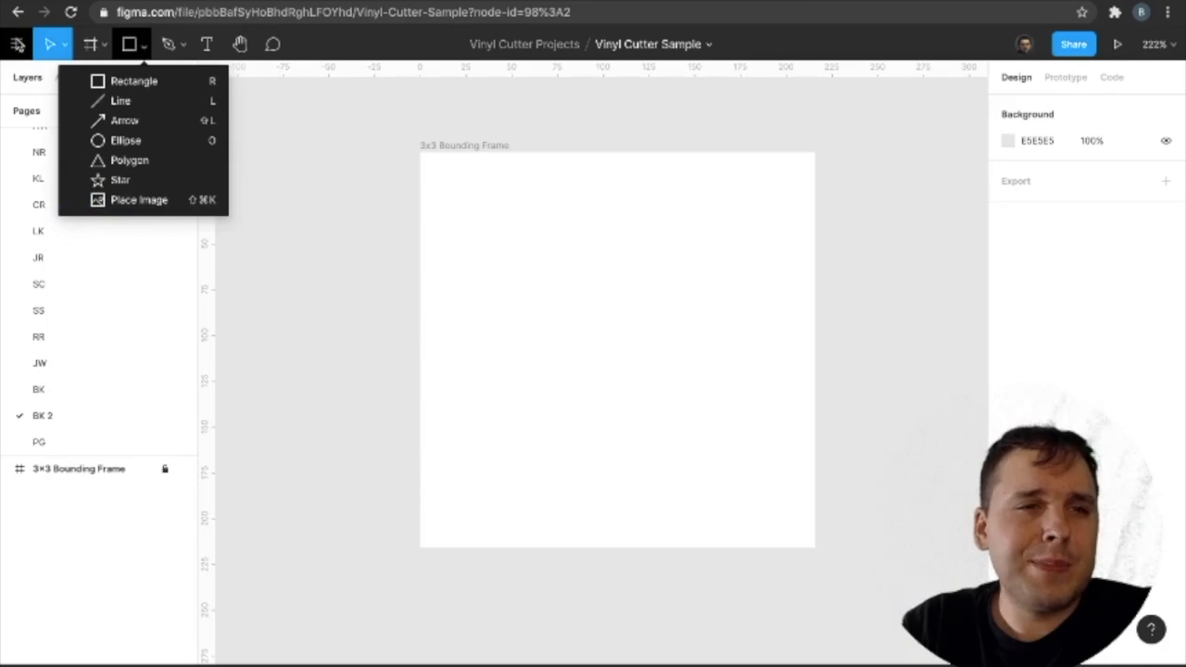
pyautogui.click(16, 44)
pyautogui.click(17, 44)
pyautogui.moveTo(76, 160)
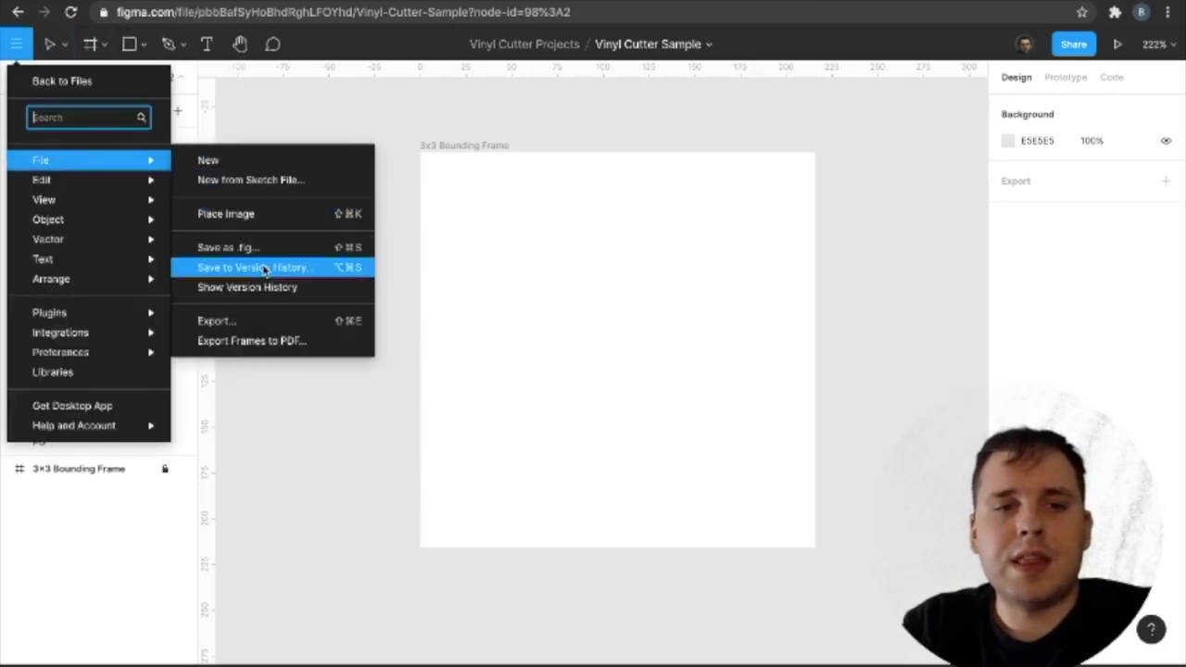
pyautogui.click(256, 222)
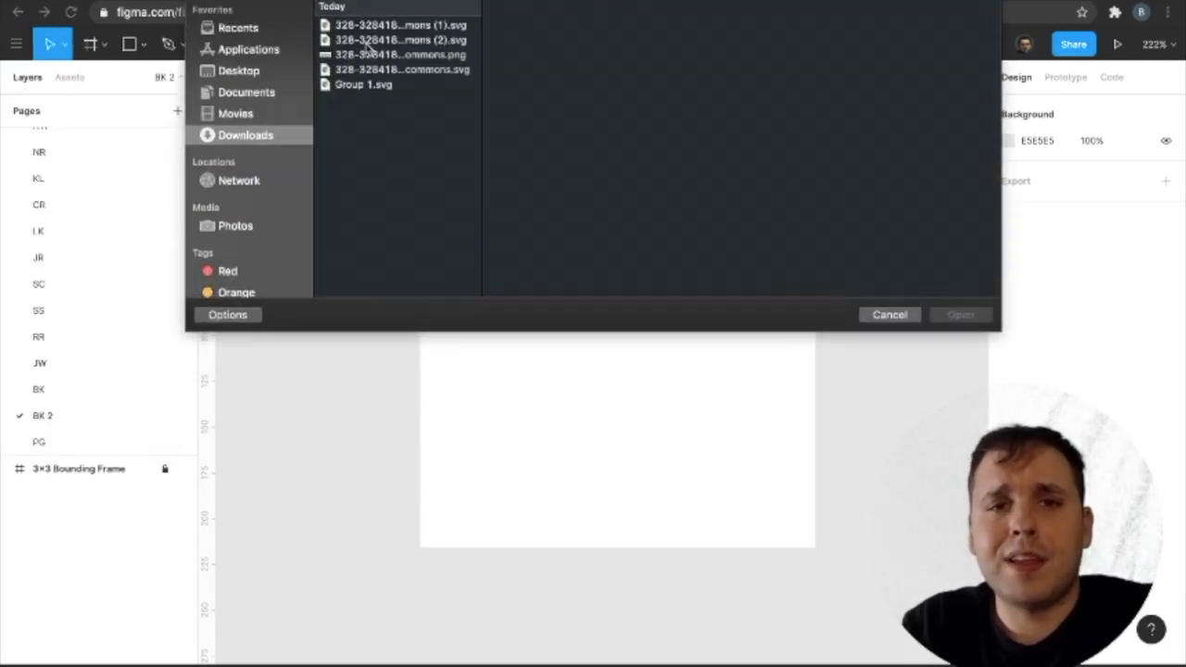
pyautogui.click(369, 40)
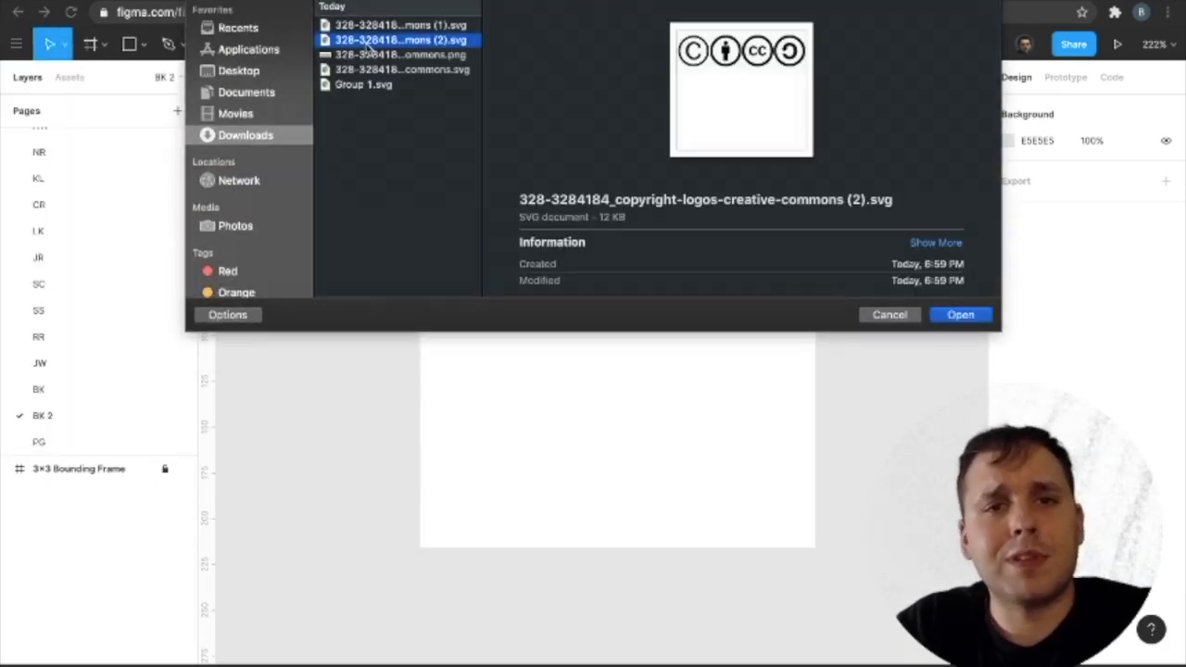
pyautogui.doubleClick(422, 46)
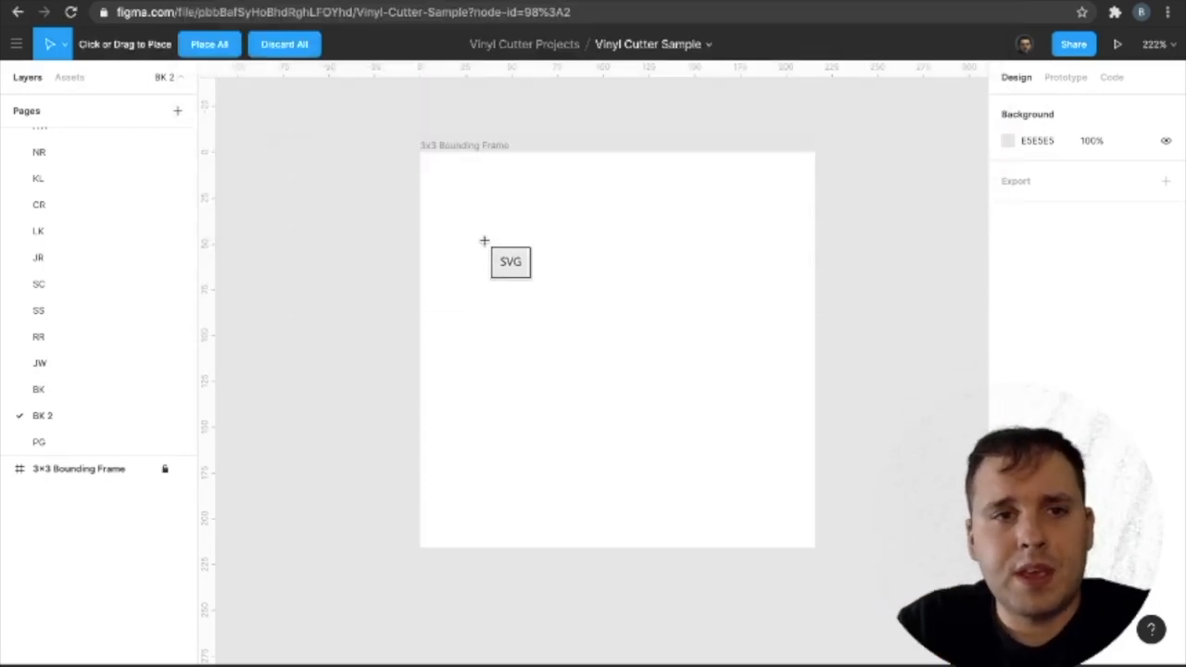
pyautogui.click(430, 228)
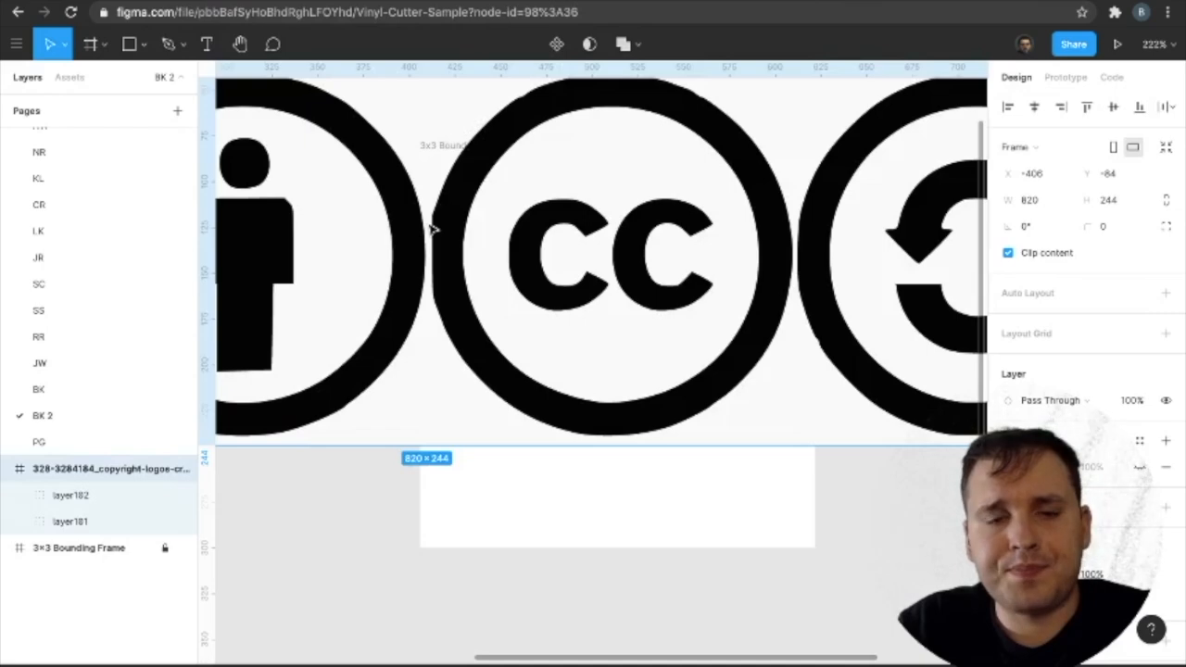
# Inspect the shapes and outlines of all four imported Creative Commons logos on the canvas.
pyautogui.hscroll(-7, 431, 228)
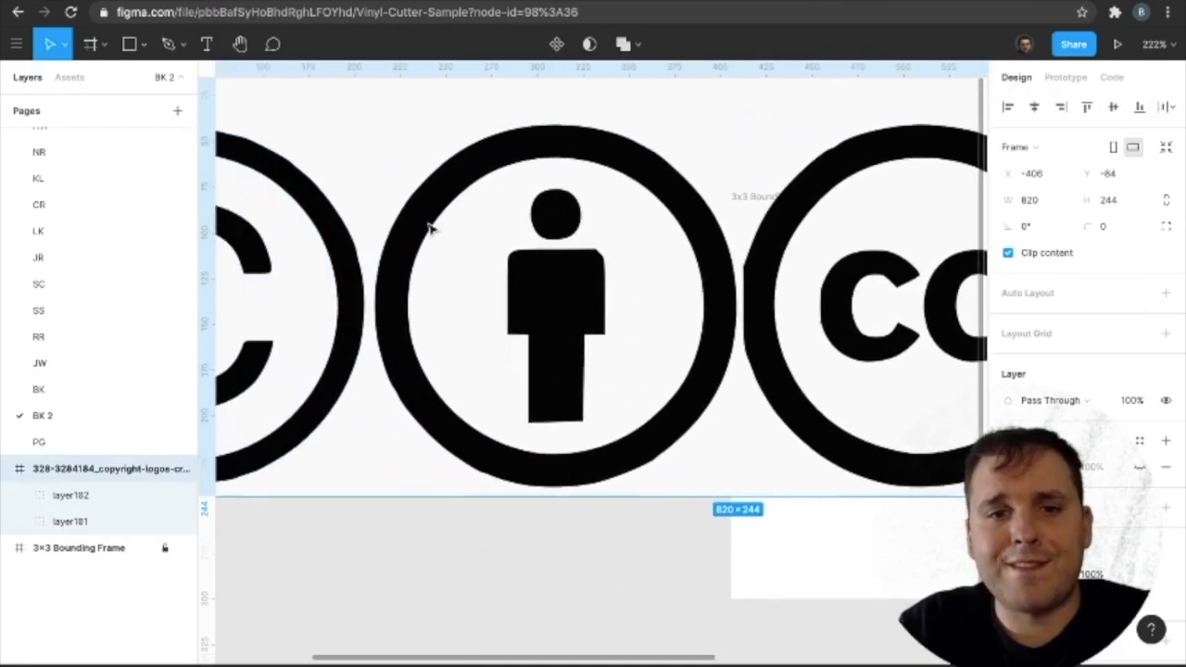
pyautogui.hscroll(-4, 431, 228)
pyautogui.scroll(2, 430, 228)
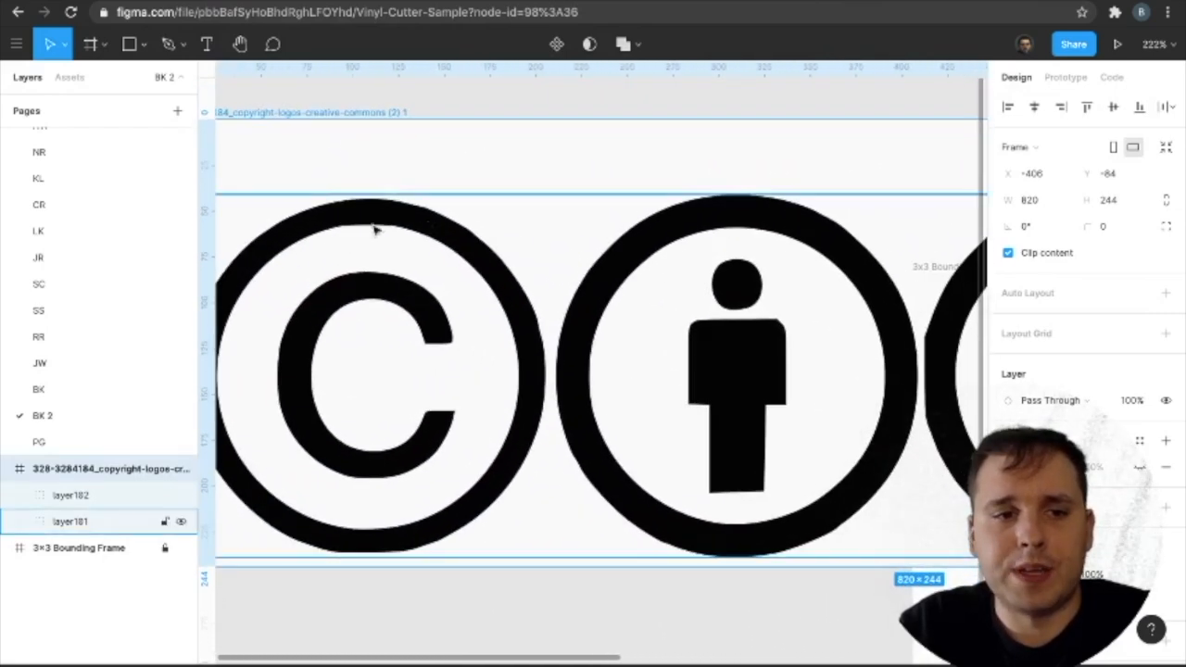
pyautogui.hscroll(2, 466, 164)
pyautogui.hscroll(10, 569, 231)
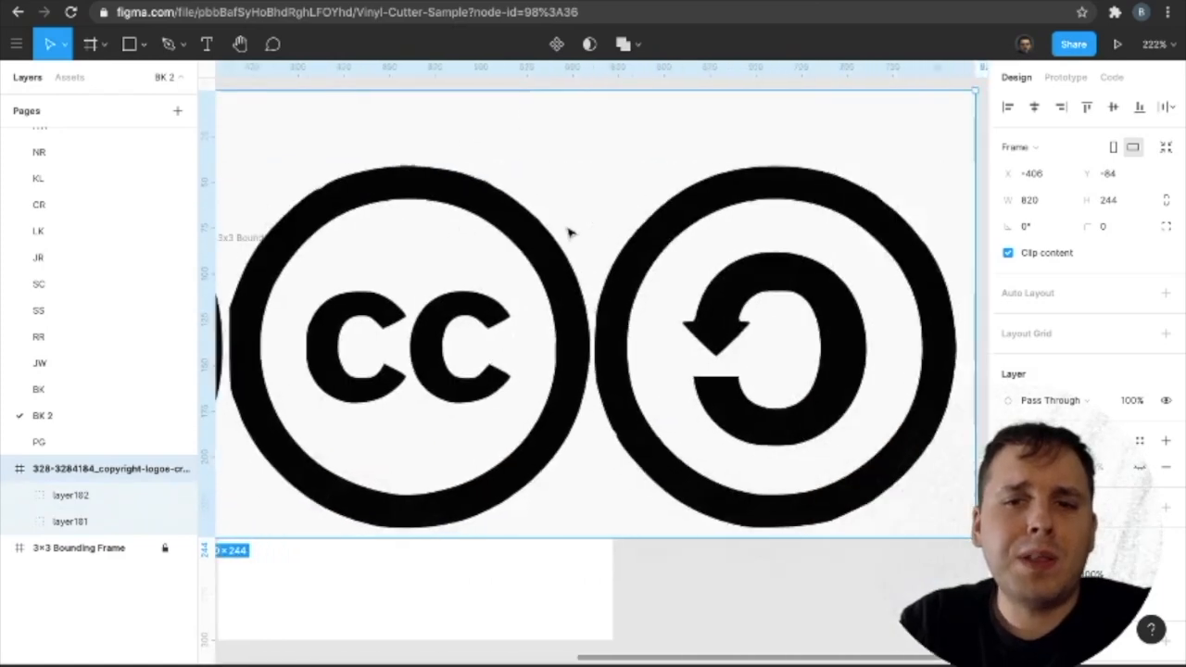
pyautogui.hscroll(-3, 569, 231)
pyautogui.hscroll(-2, 519, 209)
pyautogui.scroll(1, 519, 209)
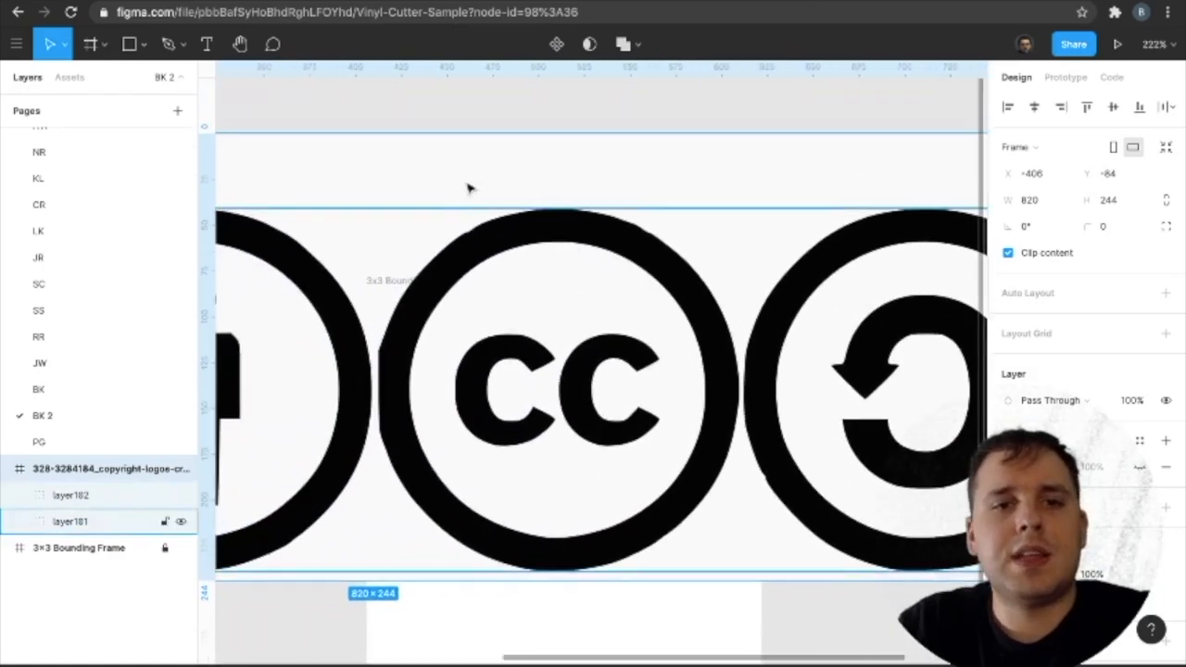
# Ungroup the imported logo frame, and ungroup its light background group layer102.
pyautogui.rightClick(444, 177)
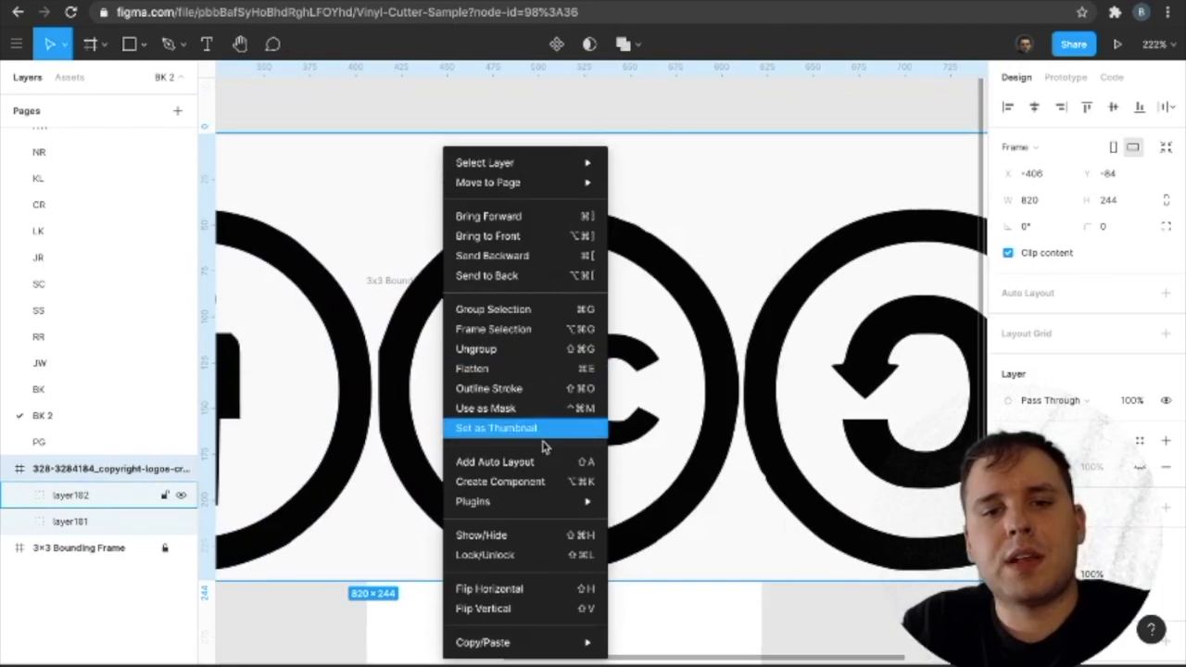
pyautogui.click(527, 350)
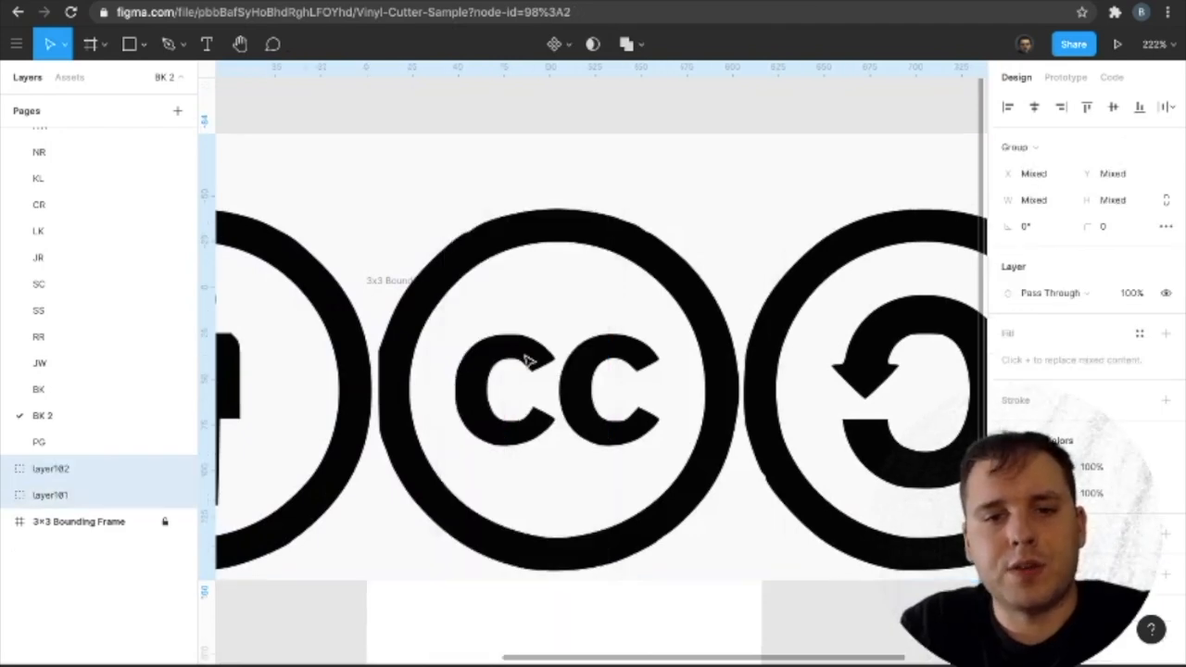
pyautogui.click(448, 180)
pyautogui.rightClick(448, 166)
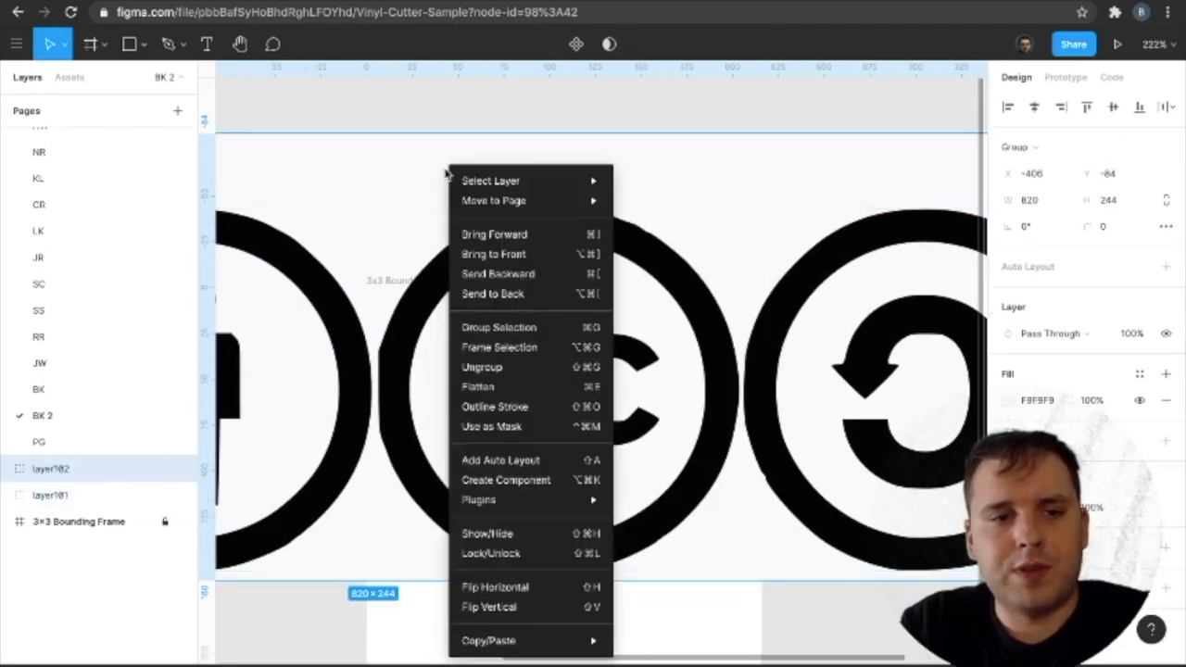
pyautogui.click(514, 370)
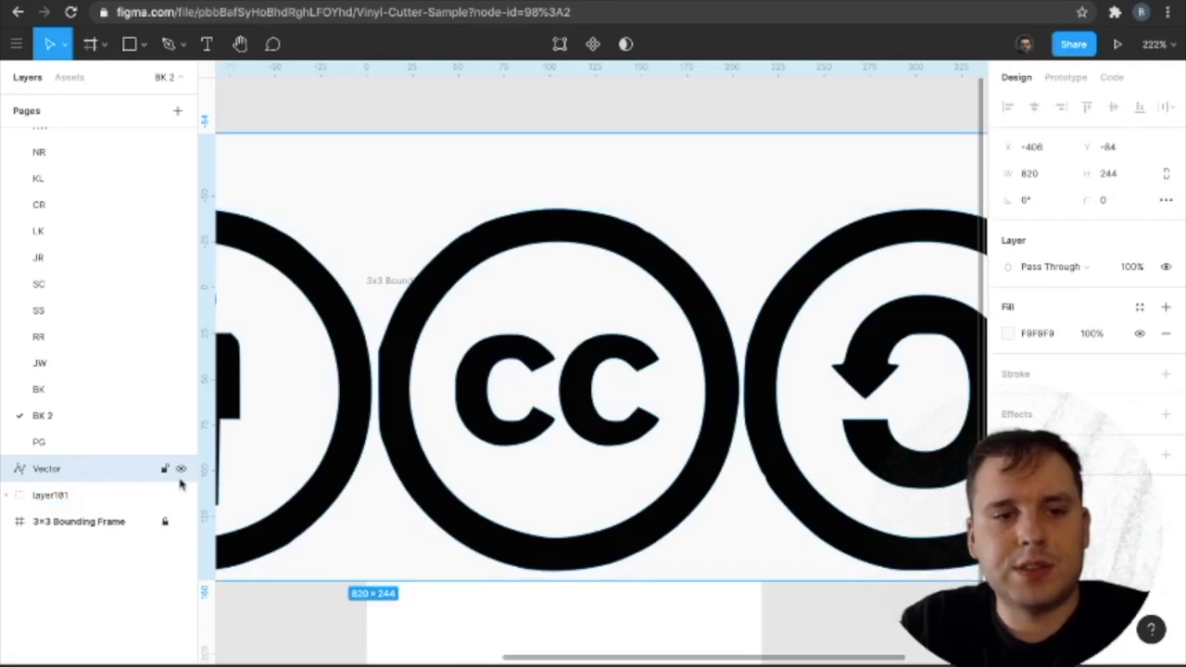
# Ungroup layer101 into separate logo vectors and delete the light F9F9F9 background vector.
pyautogui.click(49, 495)
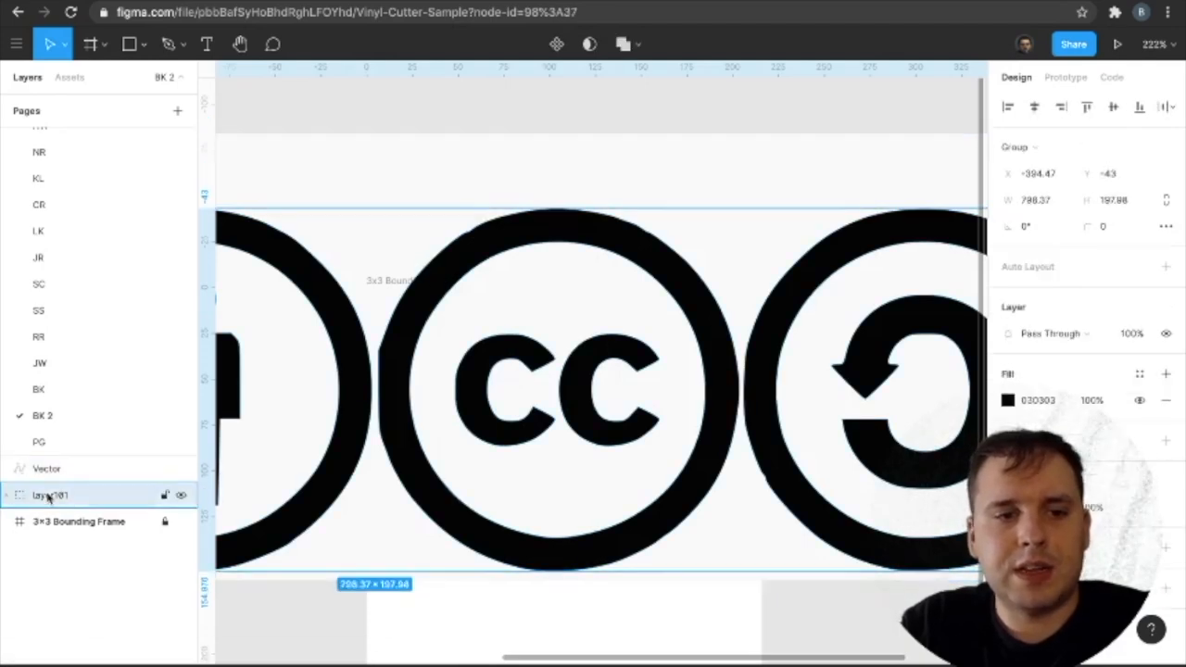
pyautogui.rightClick(468, 261)
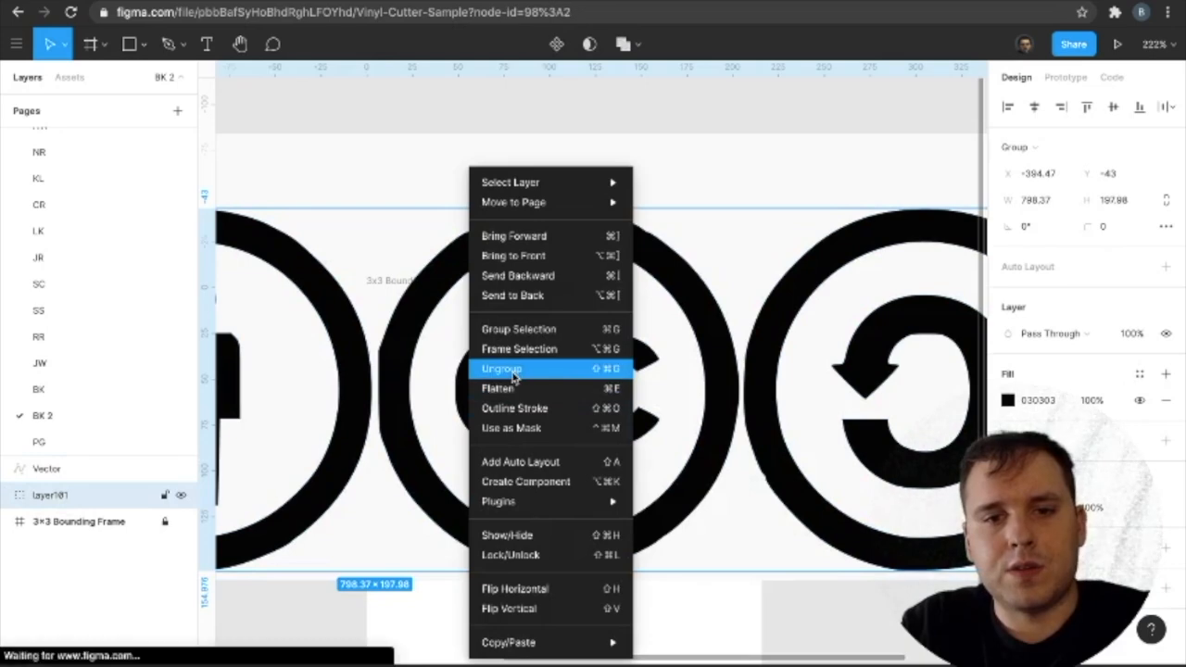
pyautogui.click(514, 370)
pyautogui.click(378, 231)
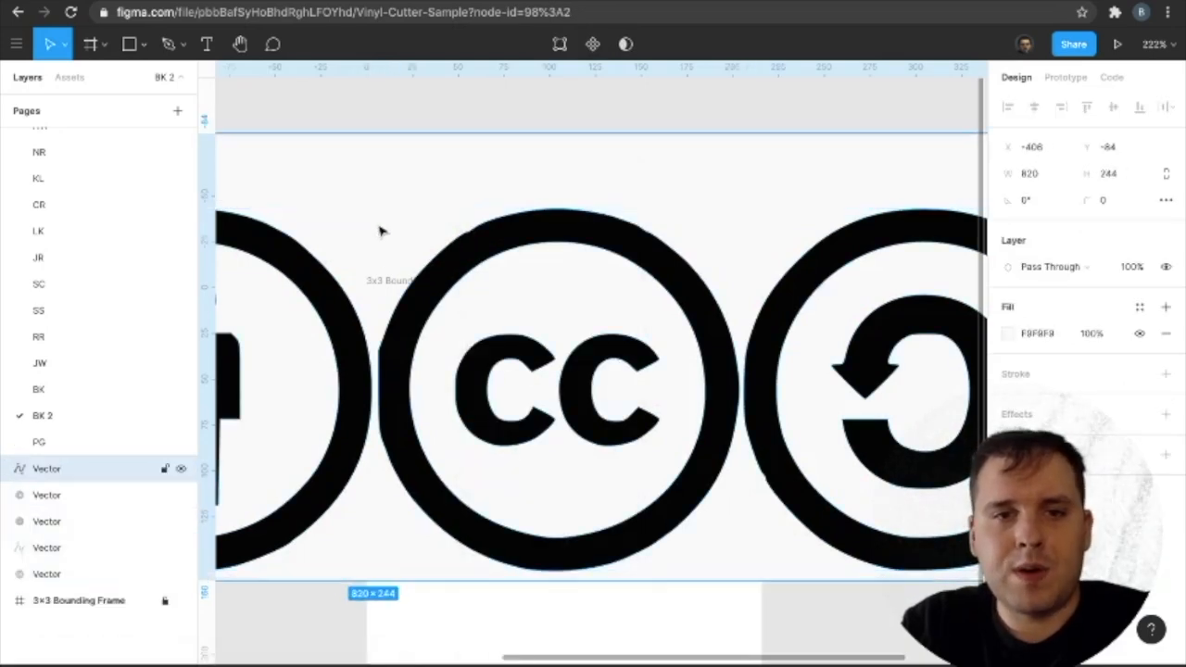
pyautogui.press('Delete')
pyautogui.scroll(-2, 529, 371)
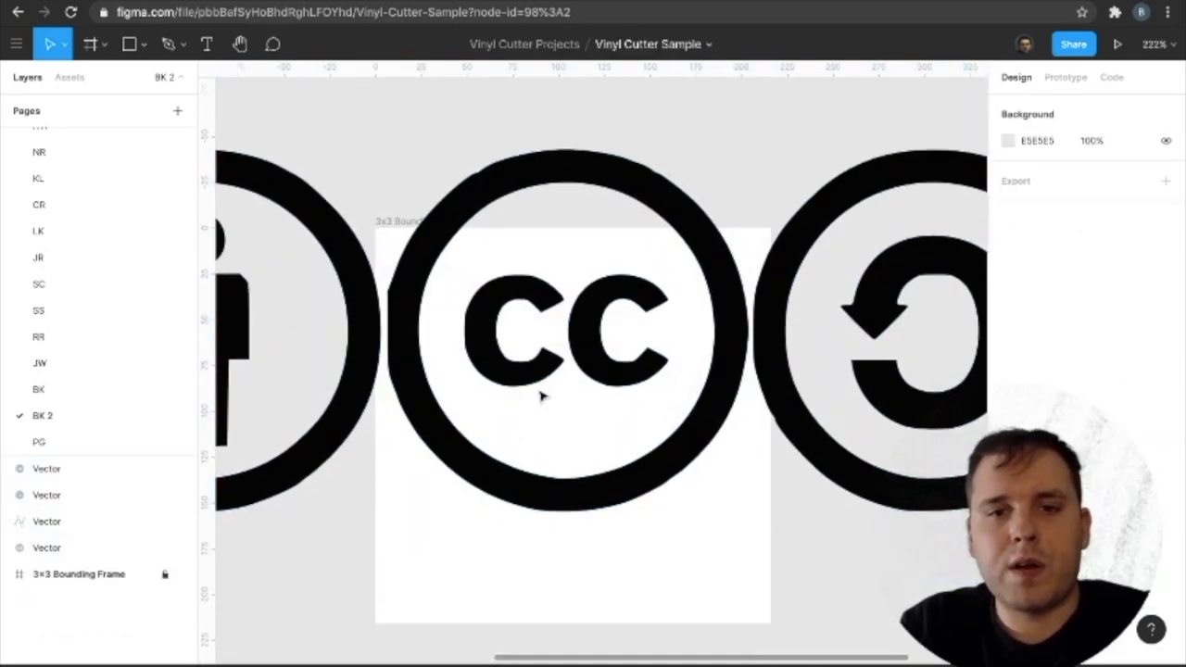
# Scale the CC logo down to about 114 × 114 and position it inside the lower part of the 3x3 Bounding Frame.
pyautogui.click(520, 374)
pyautogui.moveTo(634, 182); pyautogui.dragTo(672, 378)
pyautogui.moveTo(785, 344); pyautogui.dragTo(634, 498)
pyautogui.moveTo(595, 546); pyautogui.dragTo(594, 424)
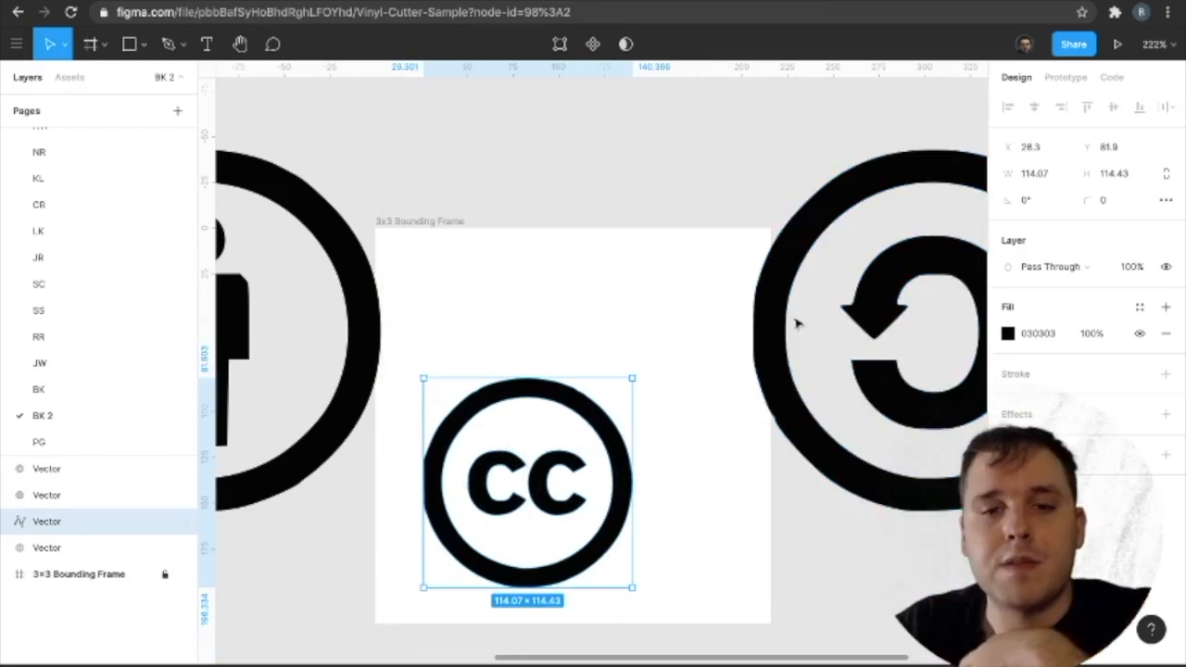
pyautogui.hscroll(-5, 476, 334)
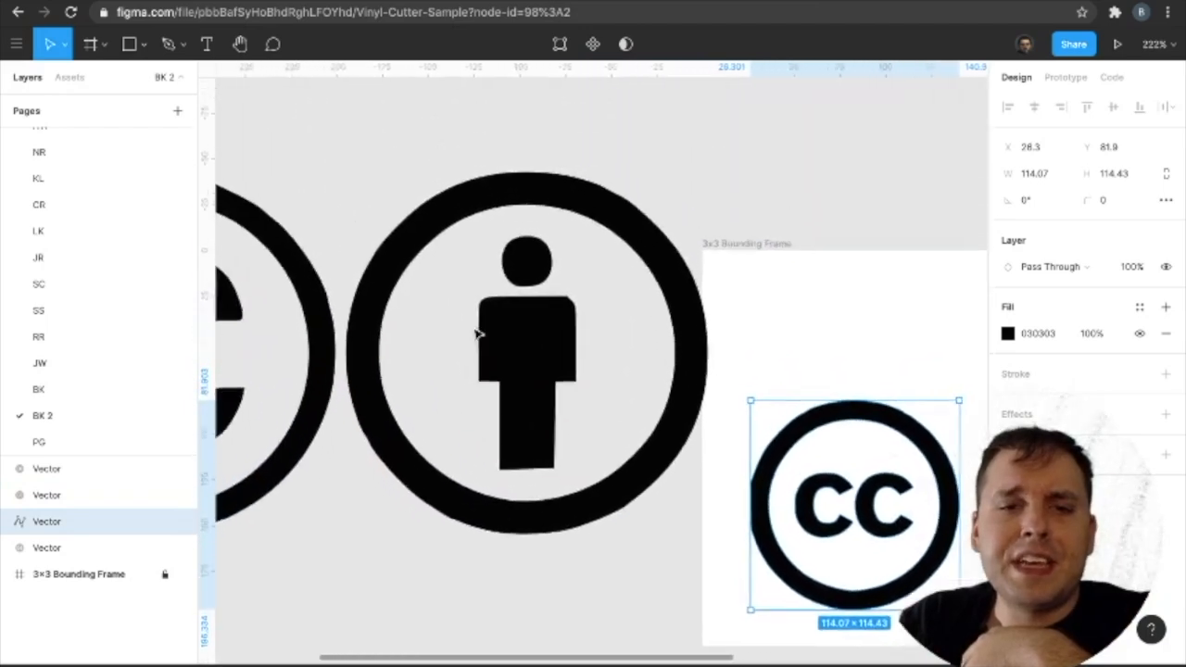
pyautogui.hscroll(8, 475, 333)
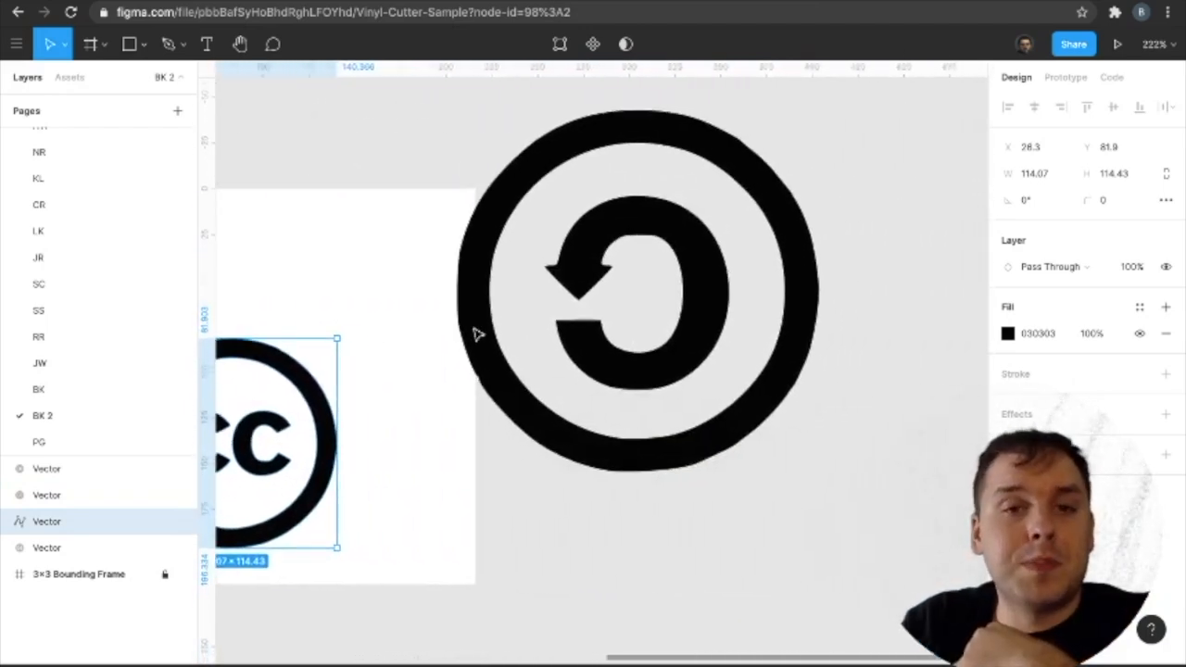
pyautogui.hscroll(-7, 529, 324)
pyautogui.hscroll(2, 528, 323)
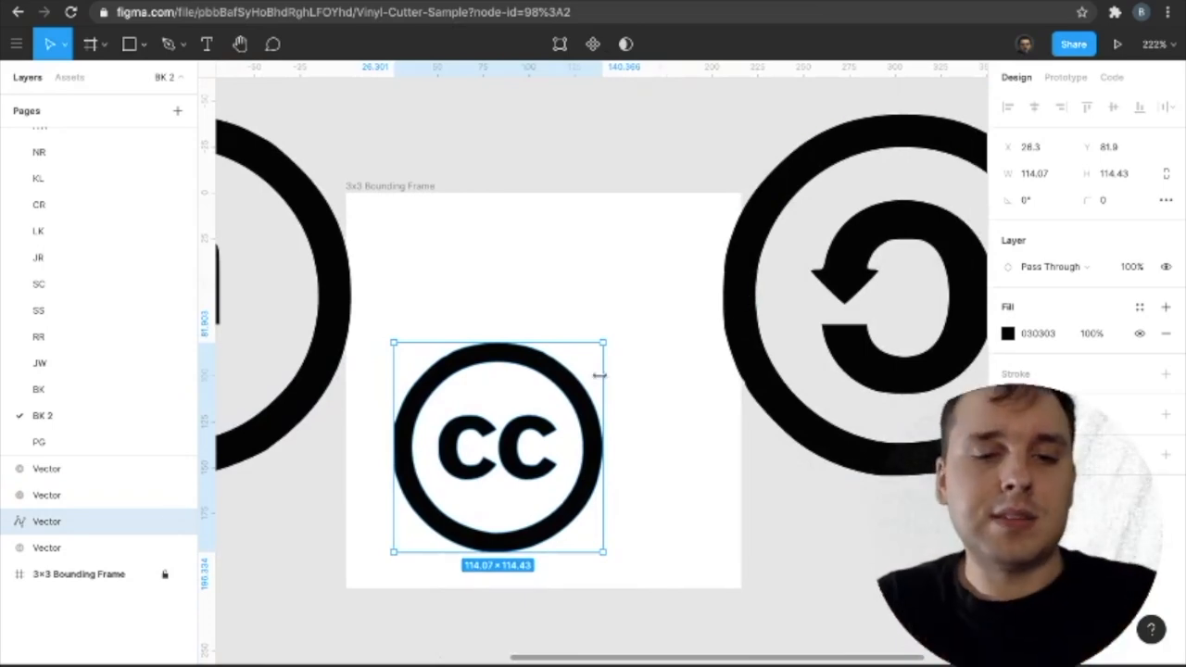
# Delete all the logos and the 3x3 Bounding Frame from page BK 2, and return to the Vinyl Cutter Sample file in Figma.
pyautogui.hotkey('ctrl', 'a')
pyautogui.press('Delete')
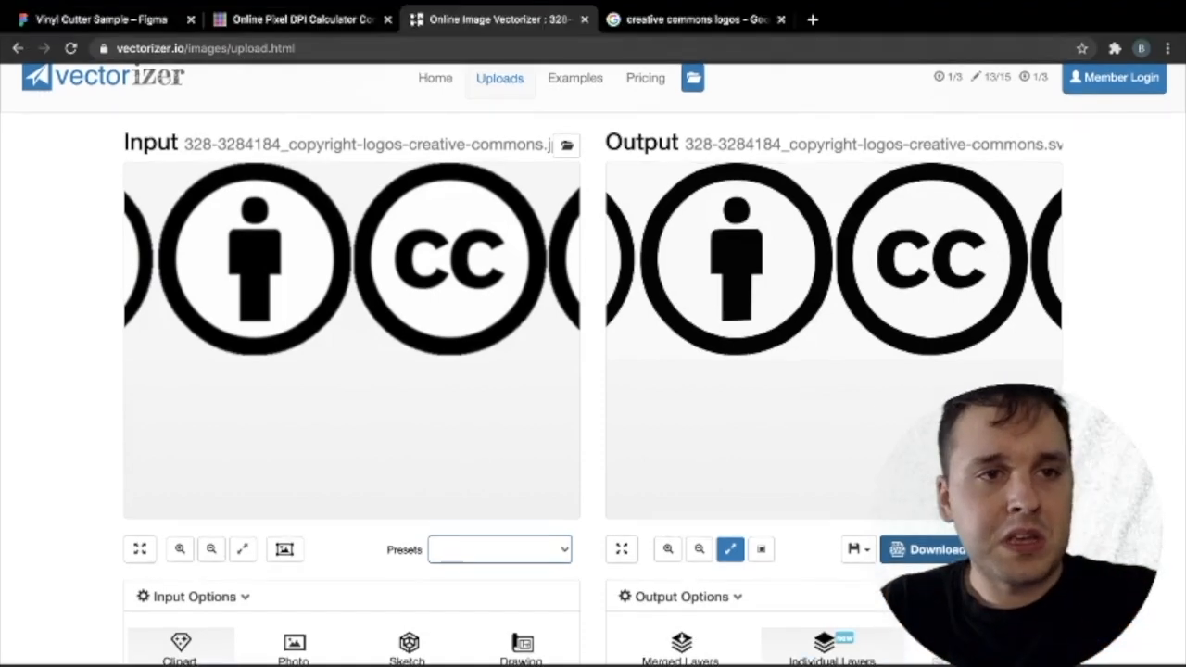
pyautogui.click(98, 23)
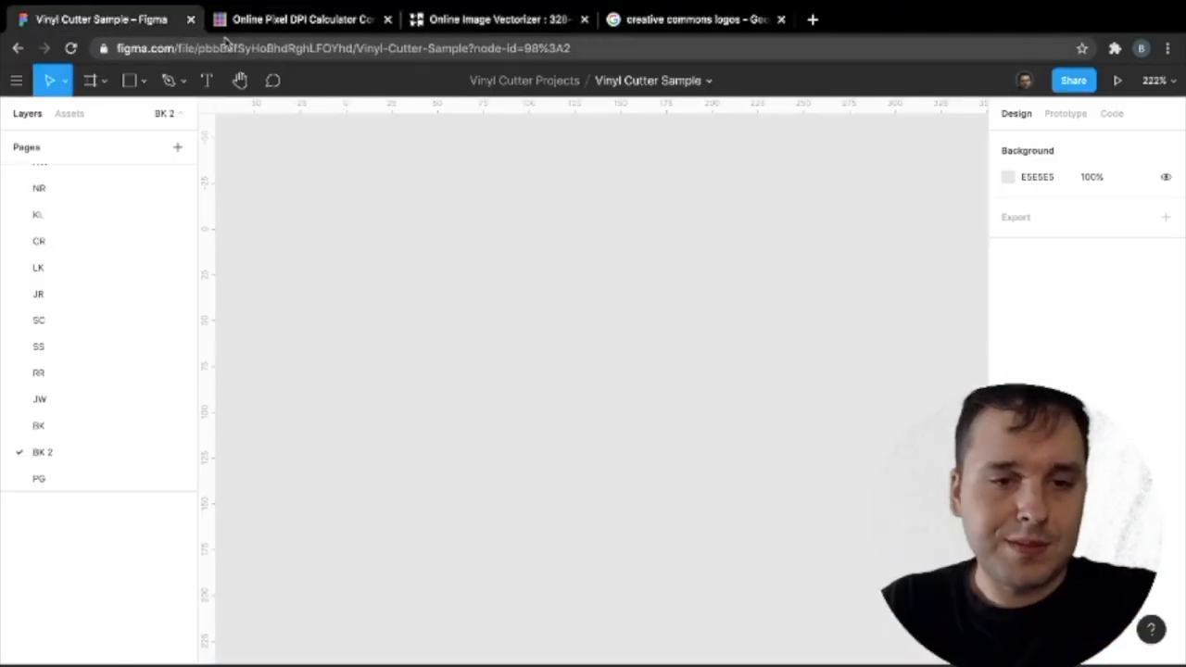